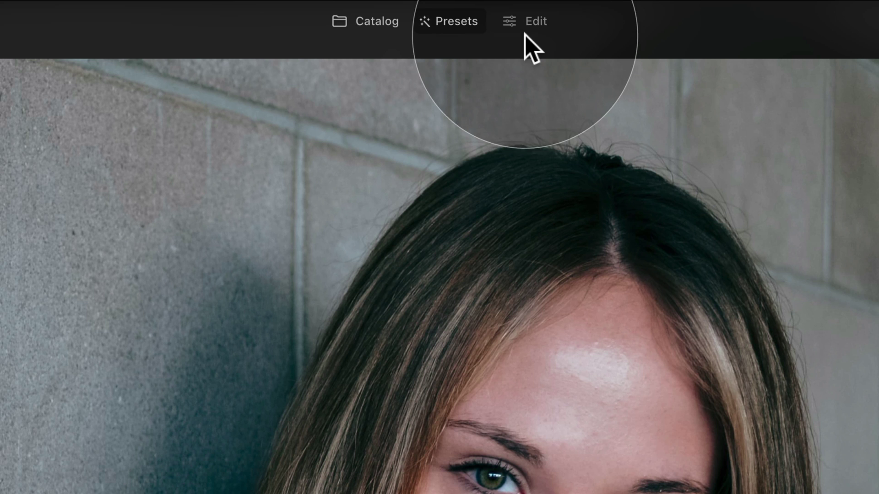
# Step: Open the Presets module from the catalog for the portrait photo and look through the collections recommended for this photo
pyautogui.click(373, 29)
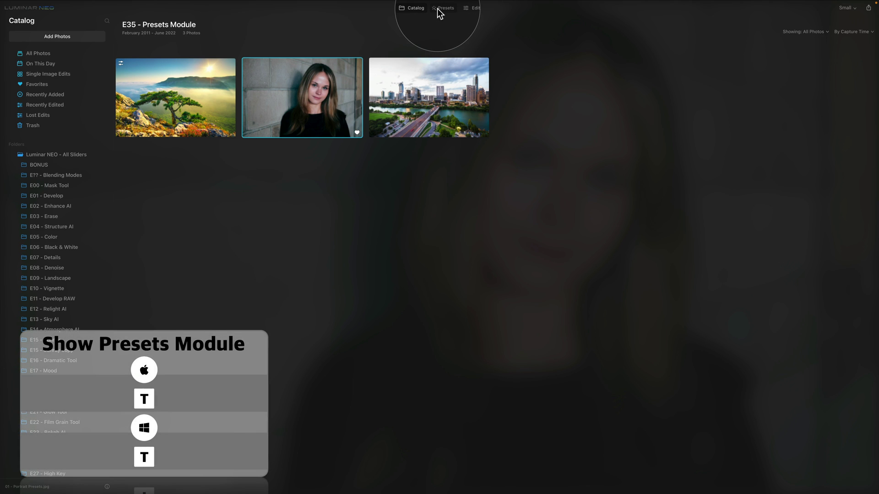
pyautogui.press('t')
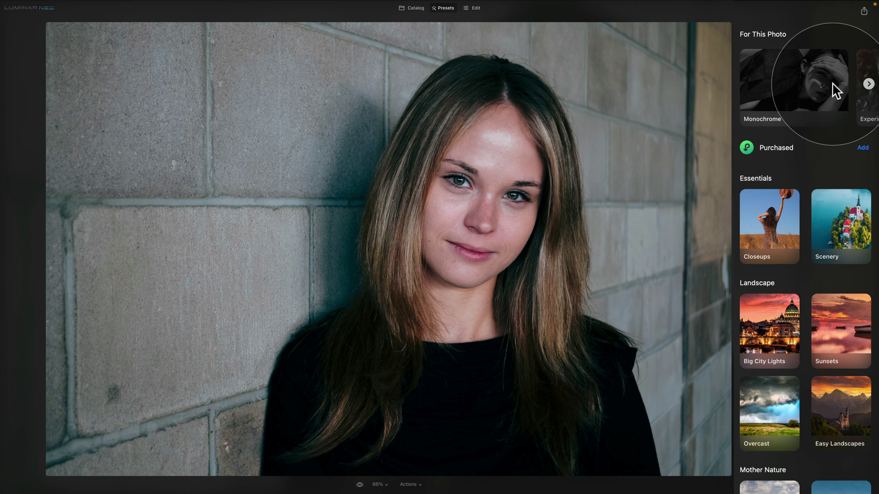
pyautogui.click(869, 84)
pyautogui.click(869, 84)
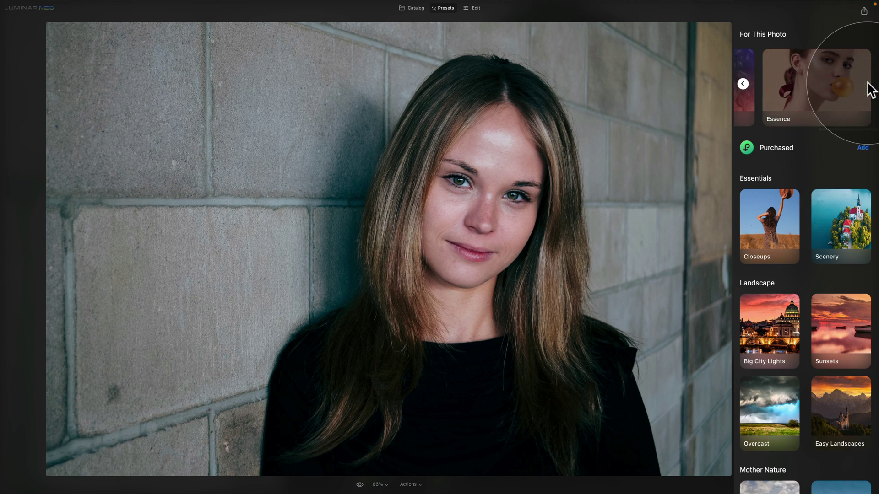
pyautogui.click(746, 83)
pyautogui.click(746, 84)
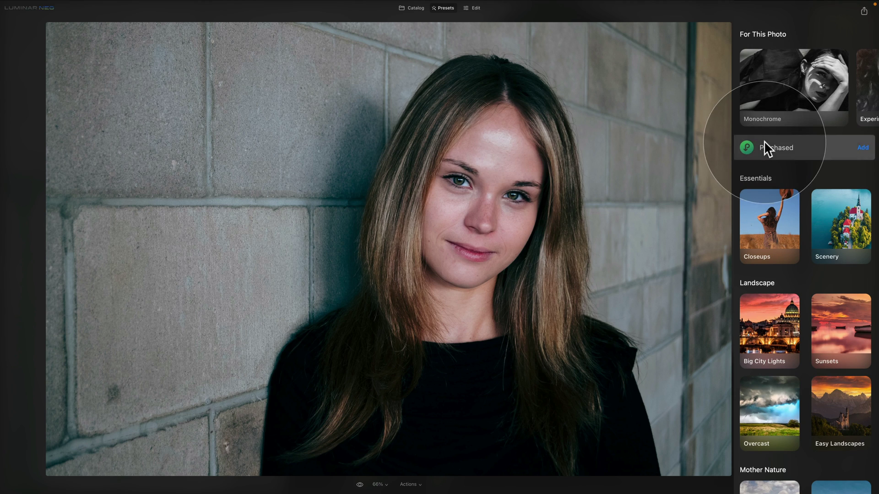
# Step: View the presets in the recommended Monochrome collection and open the file chooser for adding purchased presets, dismissing it without adding any
pyautogui.click(778, 85)
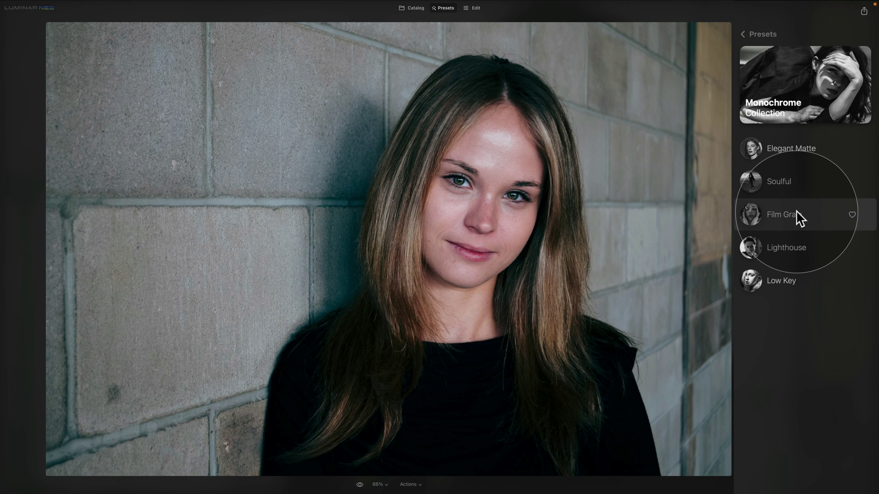
pyautogui.click(751, 32)
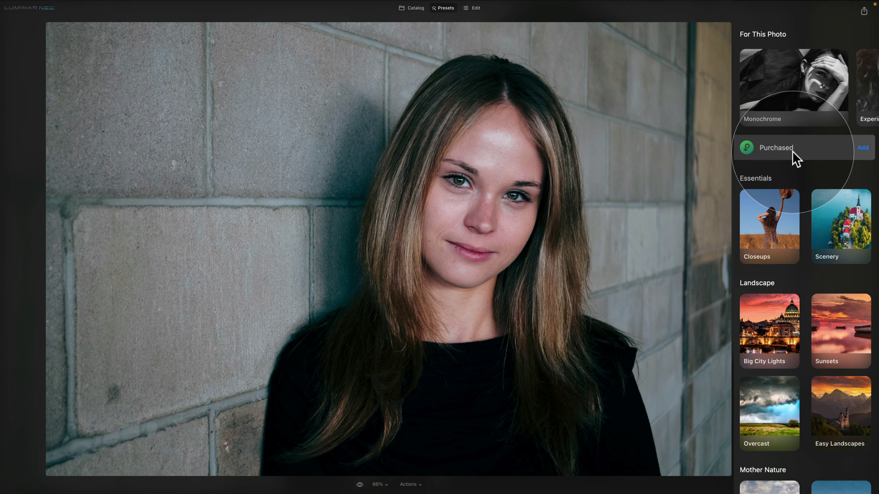
pyautogui.click(863, 148)
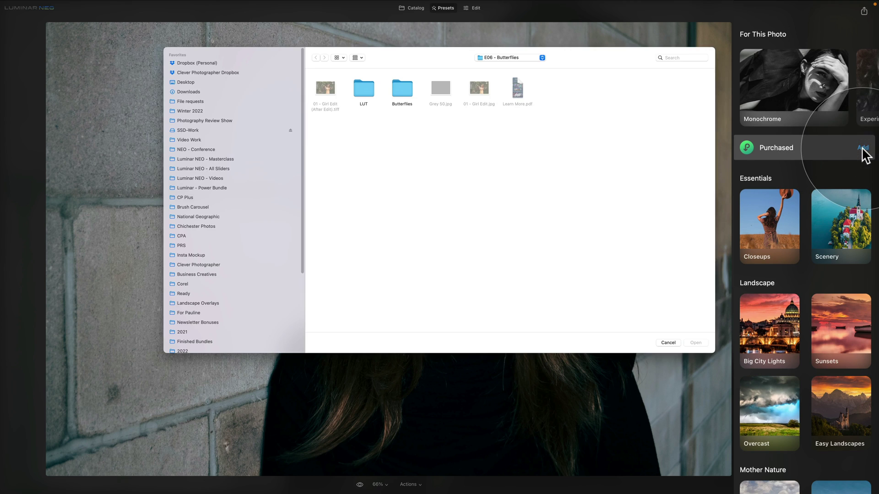
pyautogui.click(667, 343)
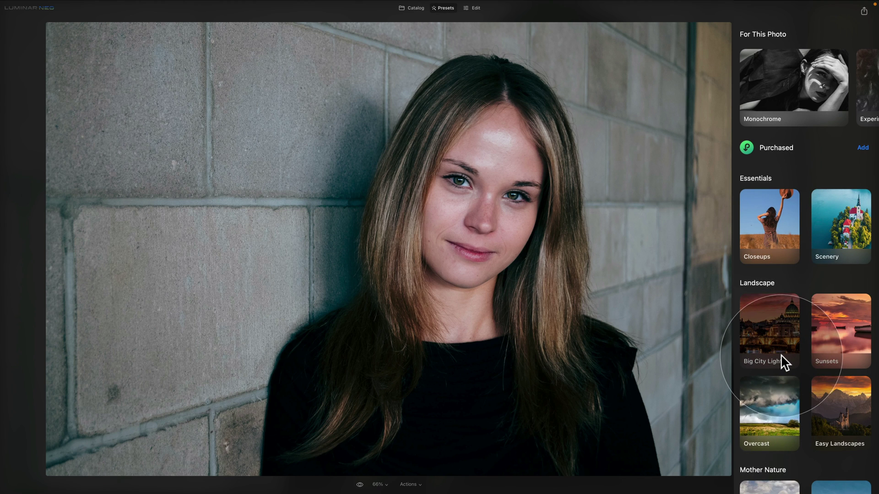
# Step: Look through the full list of preset categories, viewing the Mother Nature and Portrait collections
pyautogui.scroll(-15, 782, 355)
pyautogui.scroll(-2, 806, 203)
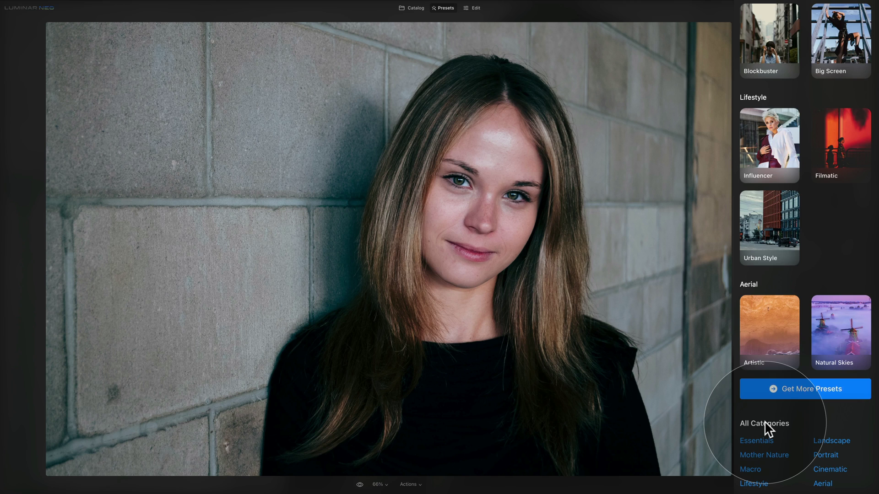
pyautogui.click(783, 457)
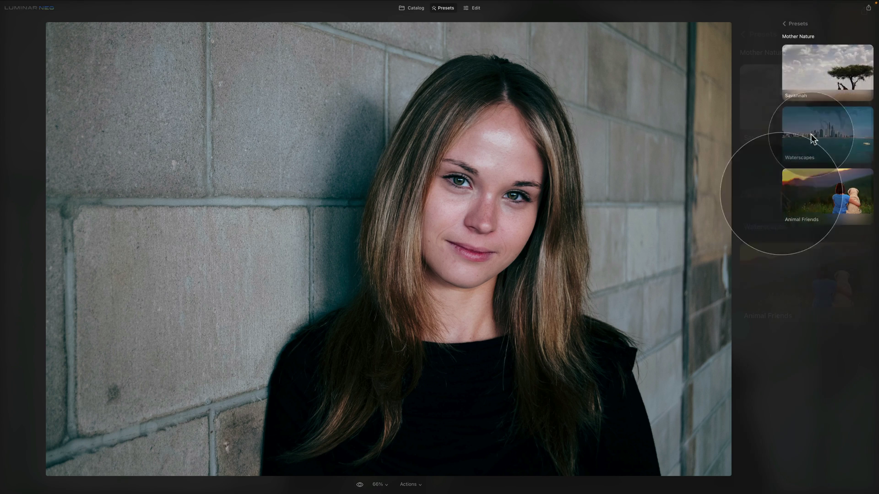
pyautogui.click(784, 22)
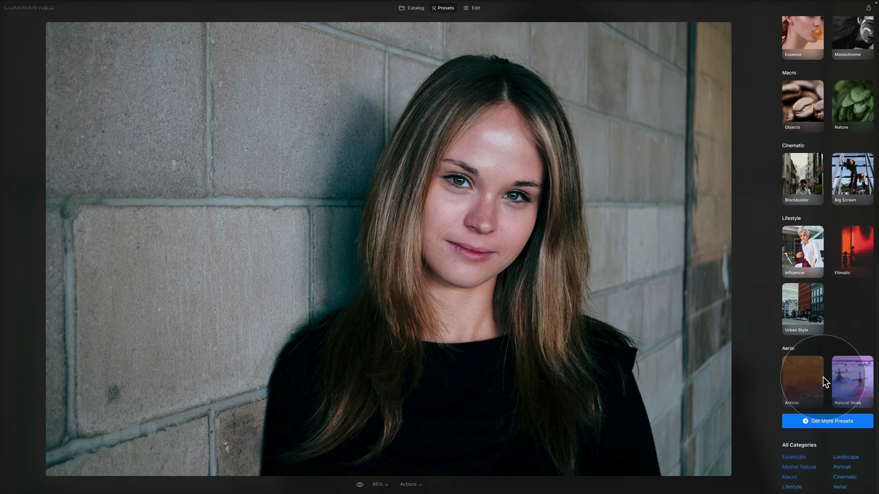
pyautogui.click(850, 466)
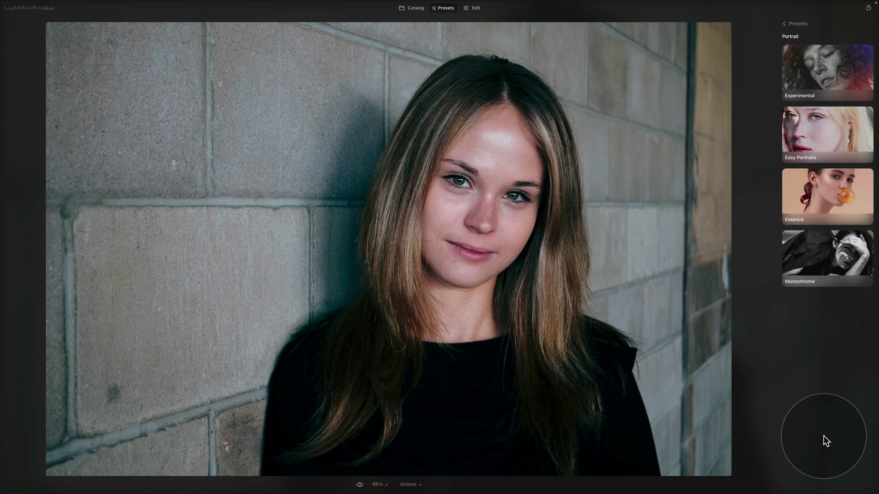
pyautogui.click(787, 22)
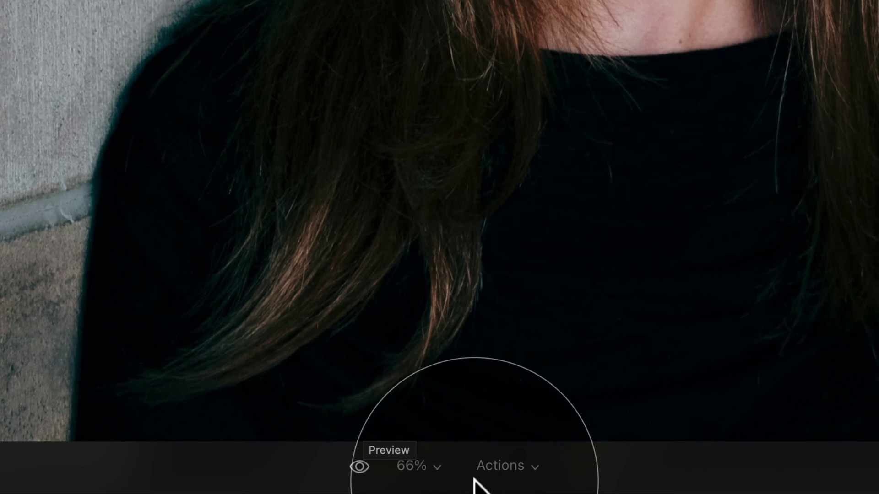
# Step: Review the available zoom levels and photo actions for the portrait without choosing any
pyautogui.click(433, 463)
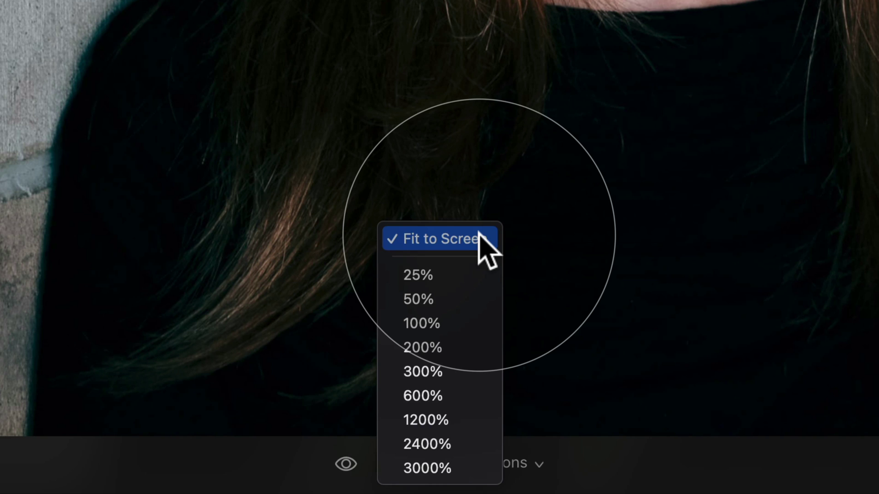
pyautogui.click(605, 462)
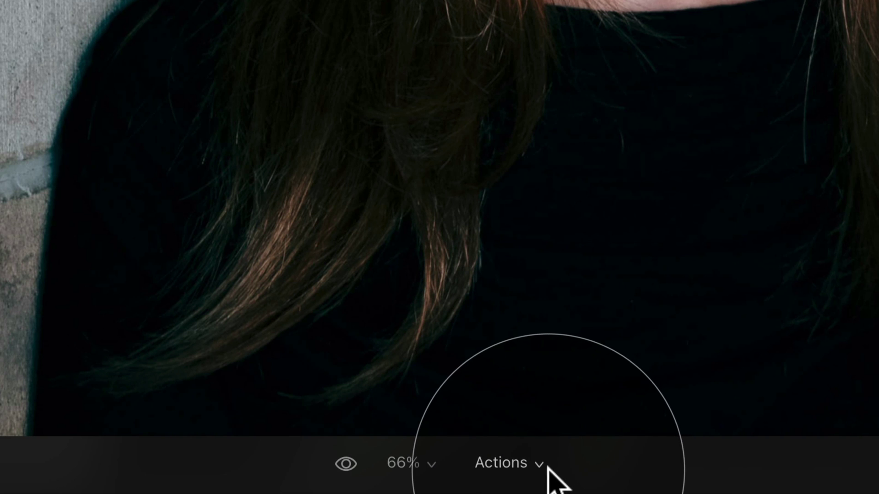
pyautogui.click(543, 466)
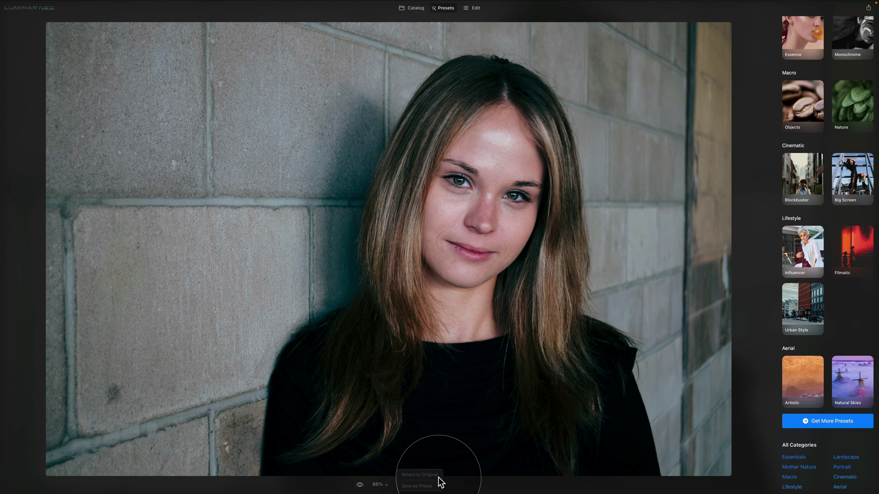
pyautogui.click(471, 478)
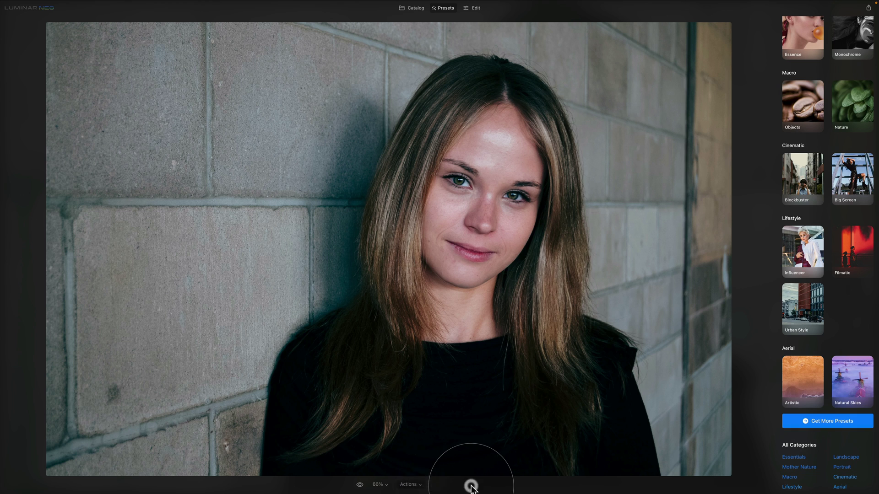
# Step: Try the Elegant Matte, Soulful, Film Grain and Lighthouse presets from the recommended Monochrome collection on the portrait
pyautogui.scroll(10, 821, 204)
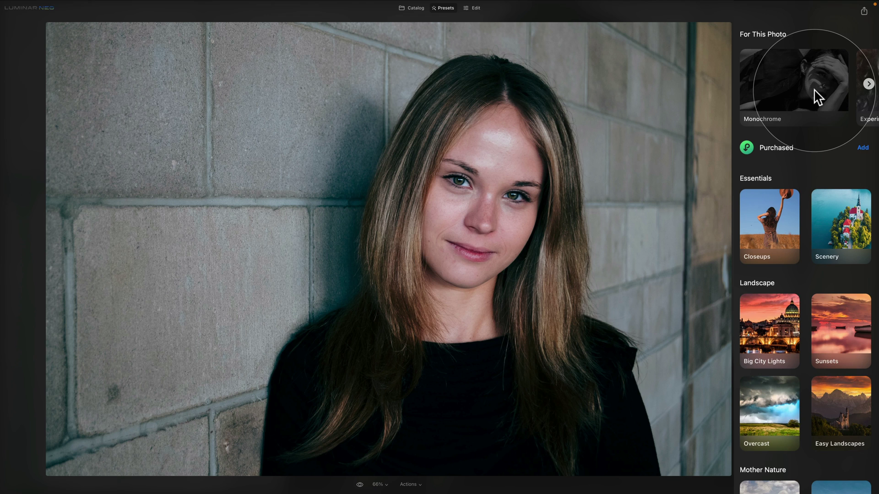
pyautogui.click(869, 84)
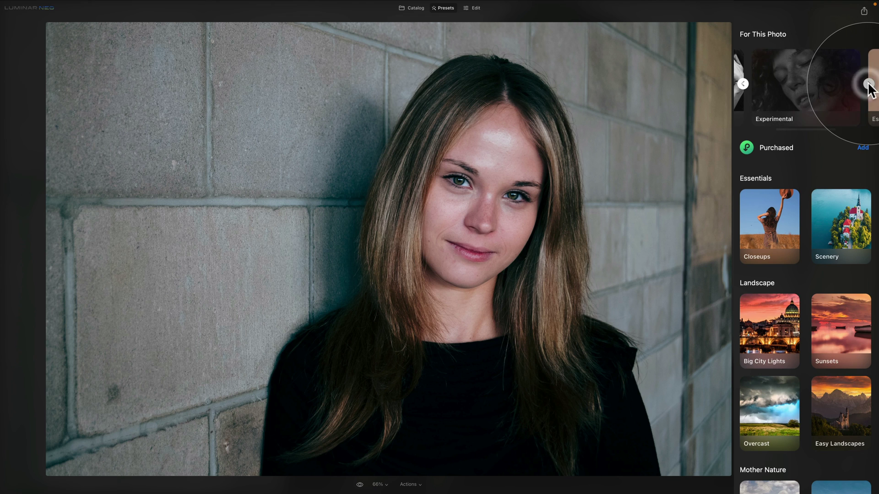
pyautogui.click(868, 85)
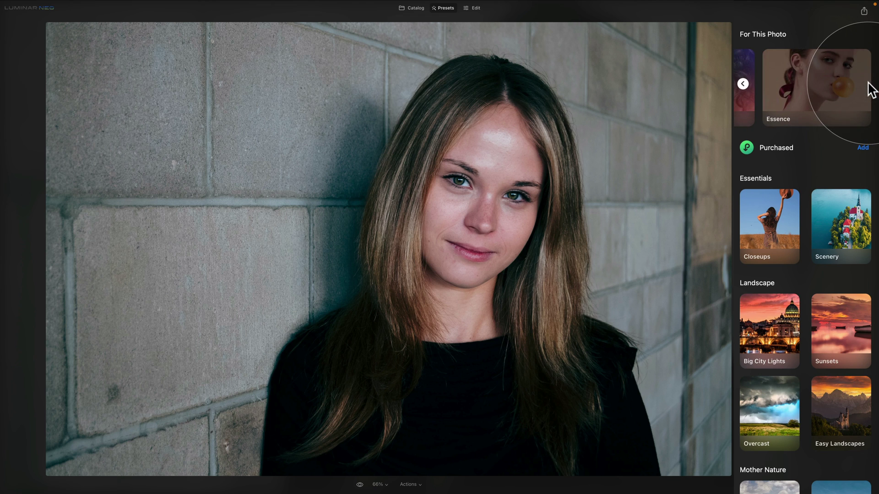
pyautogui.click(742, 84)
pyautogui.click(742, 84)
pyautogui.click(764, 81)
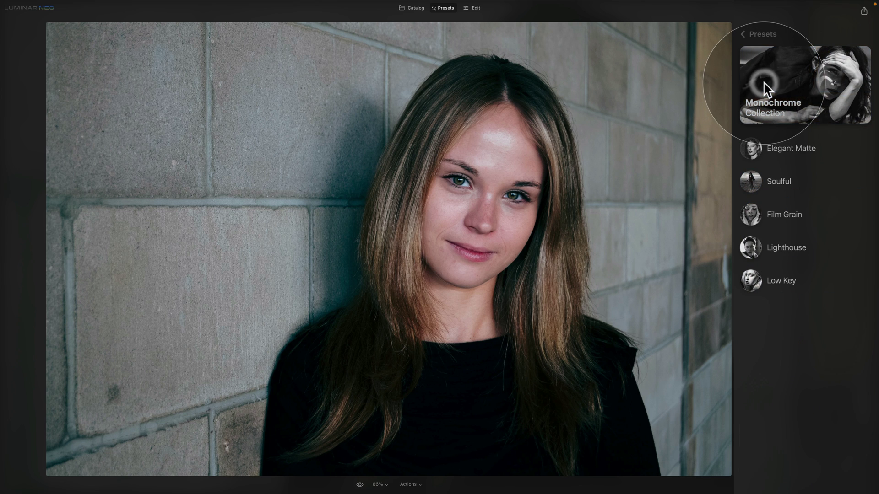
pyautogui.click(784, 149)
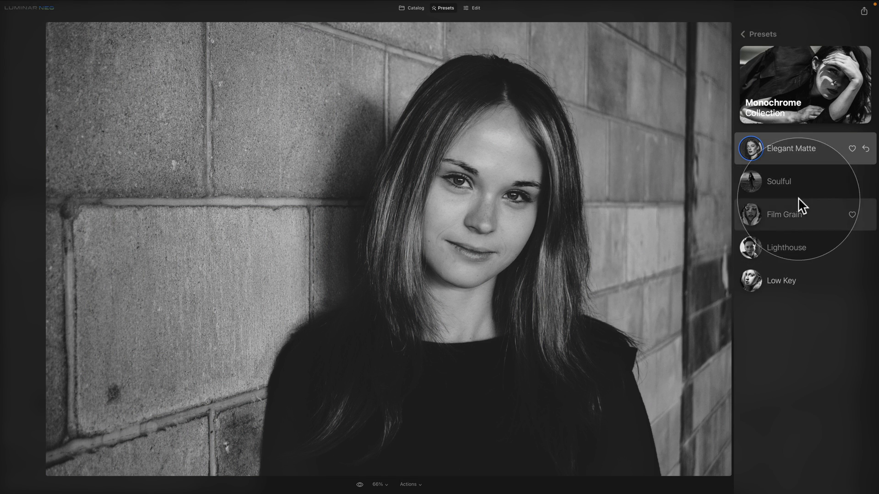
pyautogui.click(802, 183)
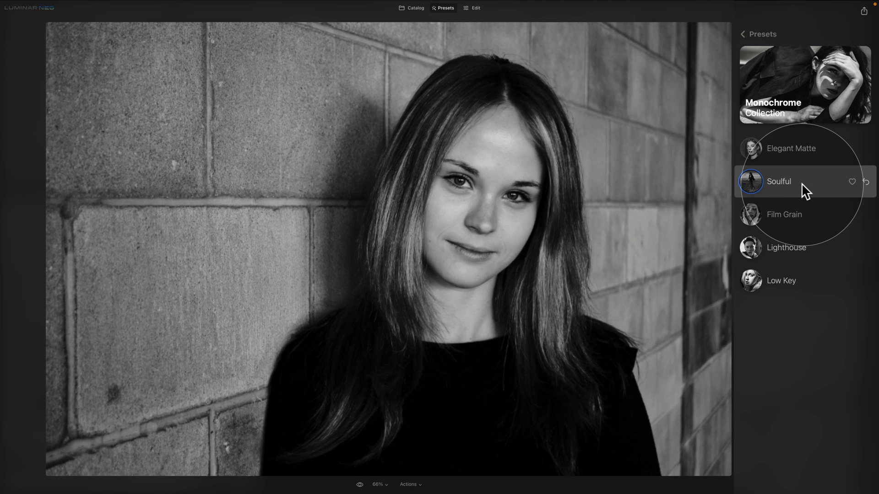
pyautogui.click(808, 219)
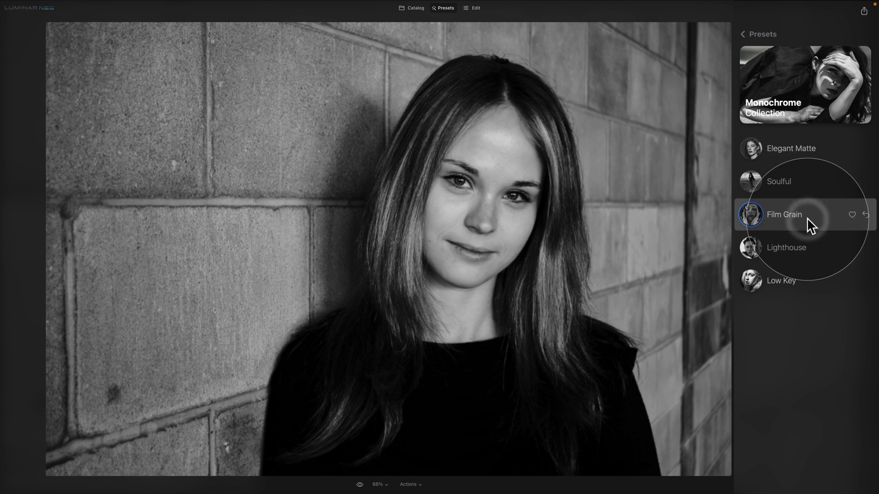
pyautogui.click(807, 245)
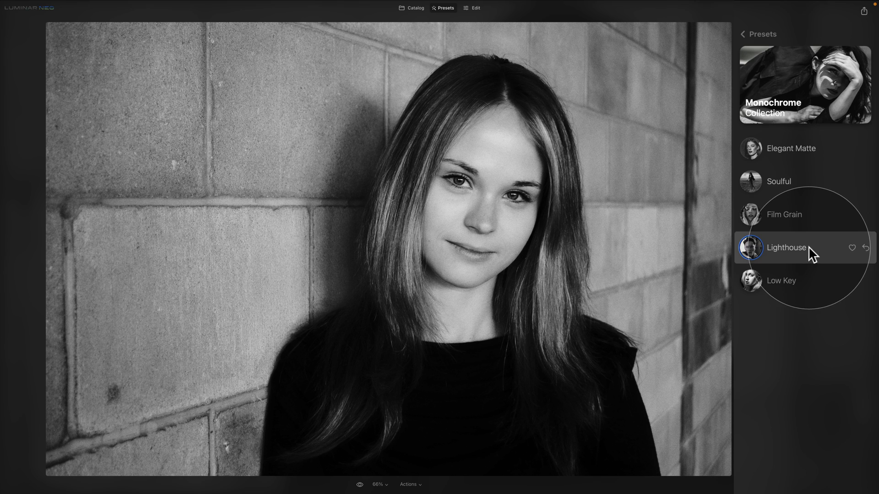
# Step: Try the Burned Film, Celebrate and Glow presets from the recommended Experimental collection on the portrait
pyautogui.click(748, 34)
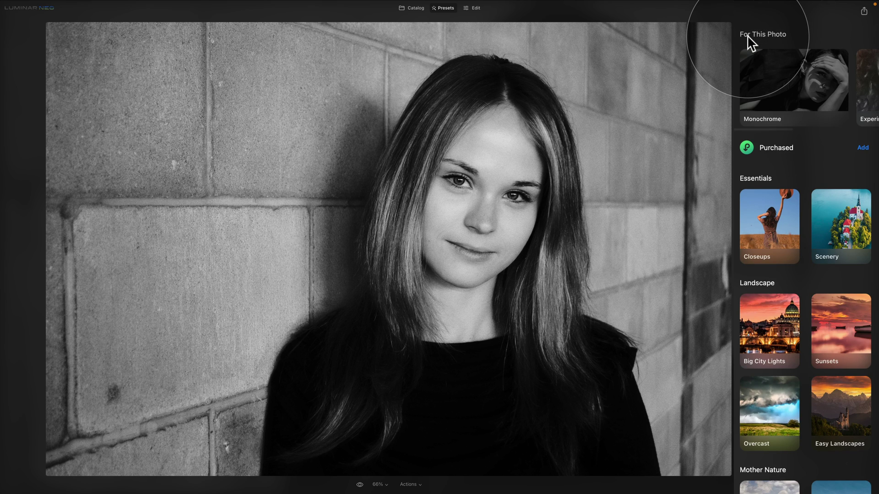
pyautogui.click(869, 83)
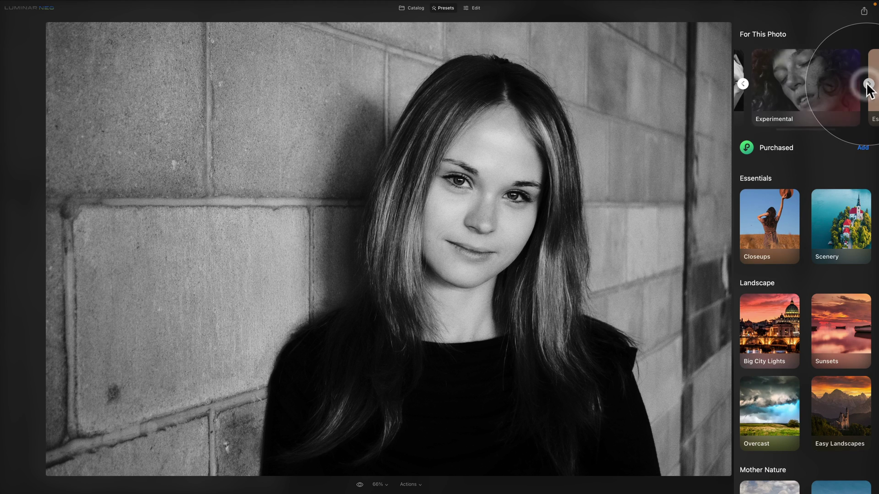
pyautogui.click(822, 81)
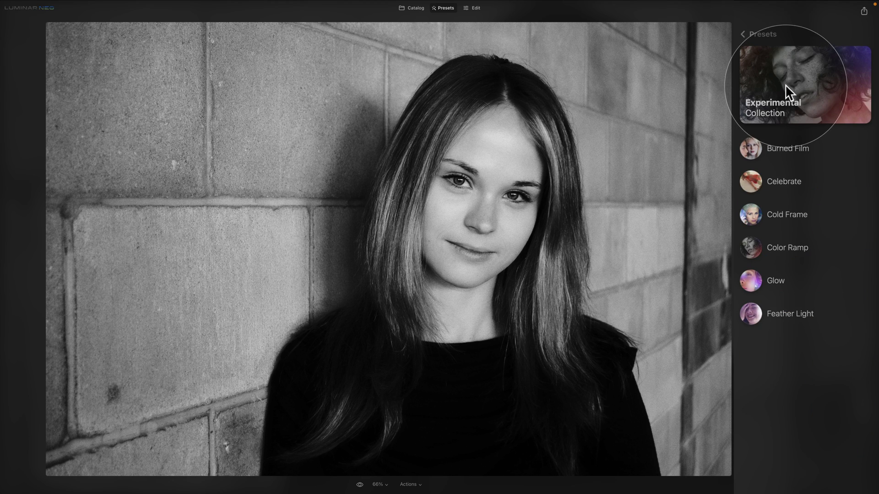
pyautogui.click(812, 153)
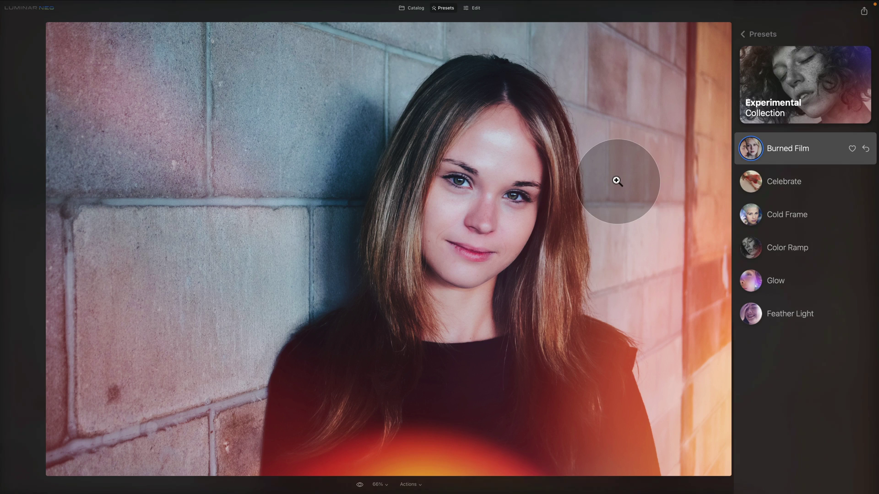
pyautogui.click(784, 182)
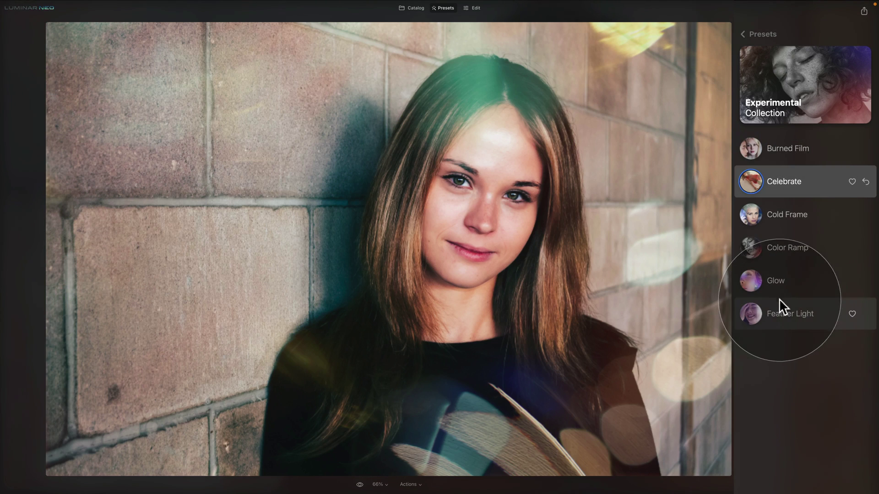
pyautogui.click(781, 287)
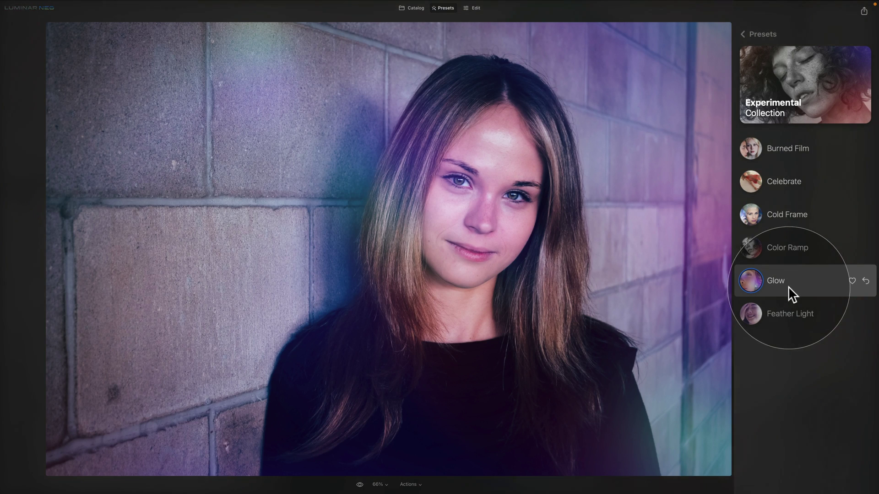
# Step: Apply the Still Frame preset from the recommended Essence collection to the portrait
pyautogui.click(757, 34)
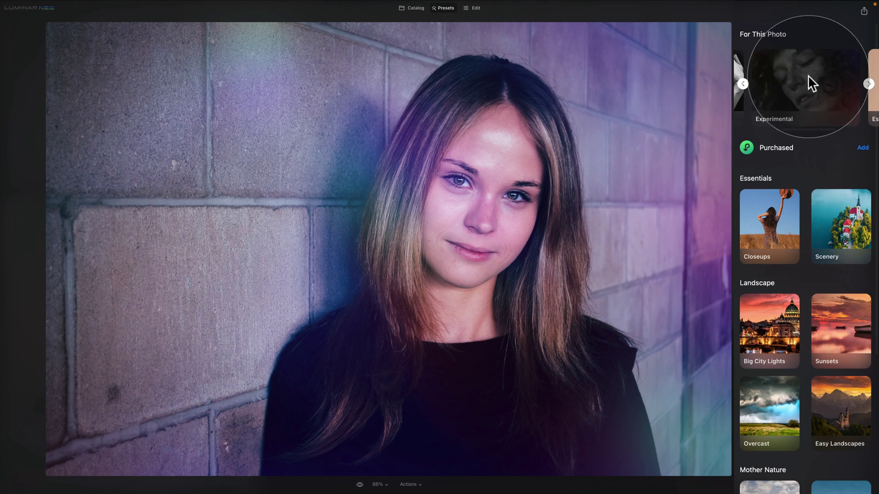
pyautogui.click(868, 84)
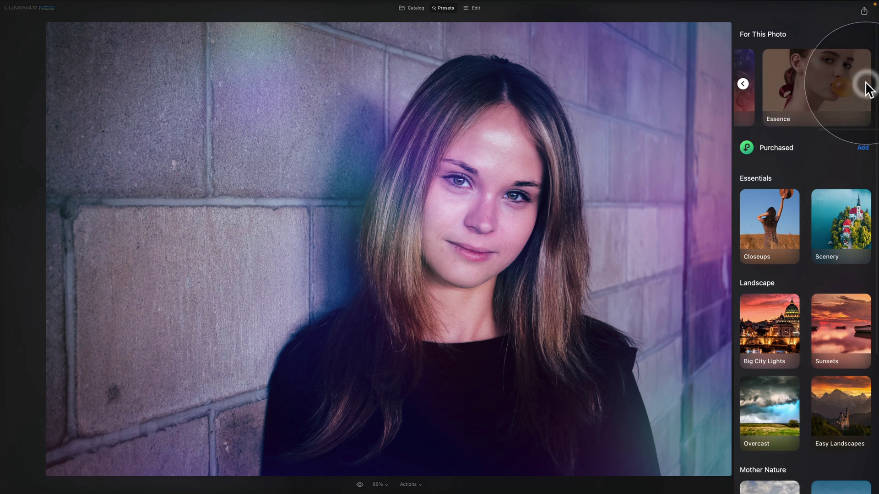
pyautogui.click(842, 76)
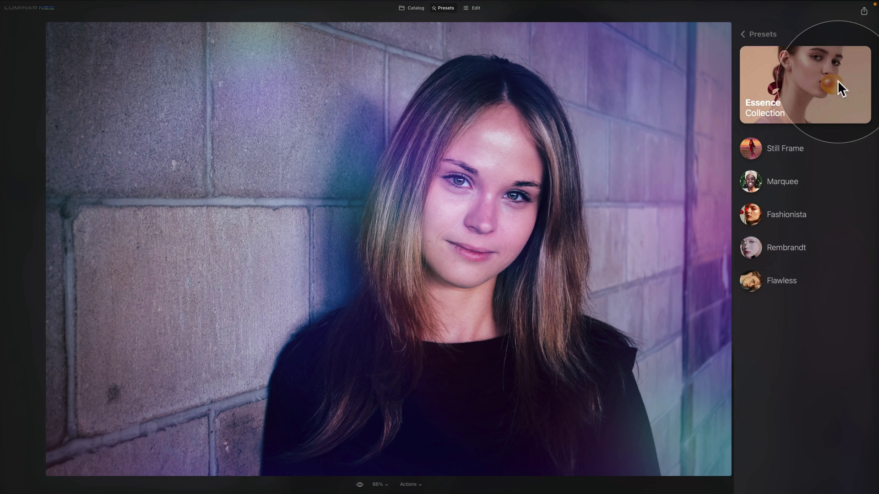
pyautogui.click(812, 146)
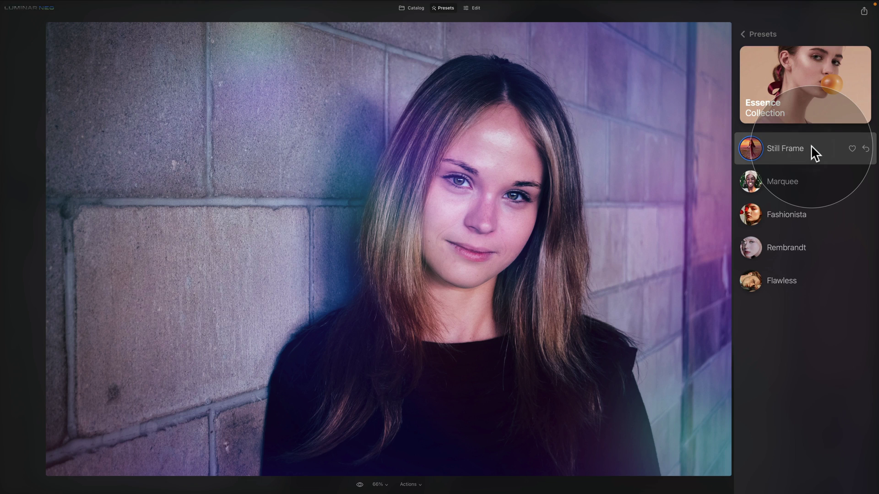
# Step: Try the Marquee and Fashionista presets from the Essence collection, and revert the portrait to its original
pyautogui.click(813, 181)
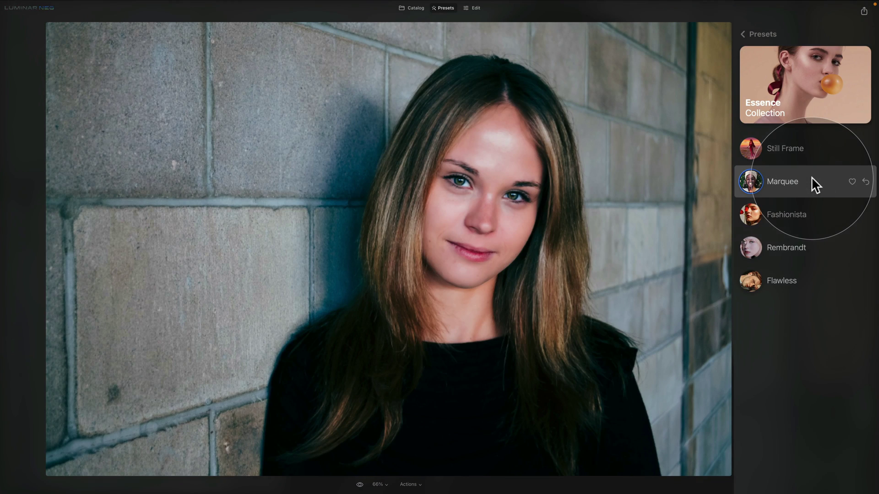
pyautogui.click(813, 209)
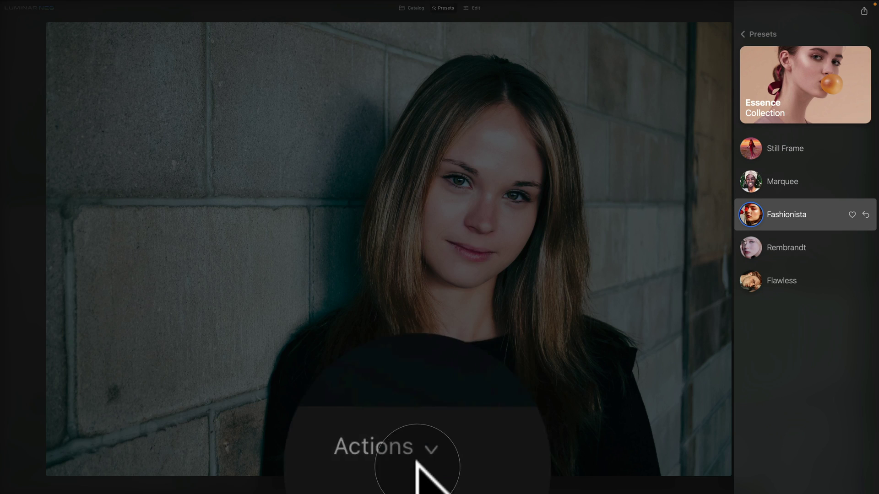
pyautogui.click(420, 484)
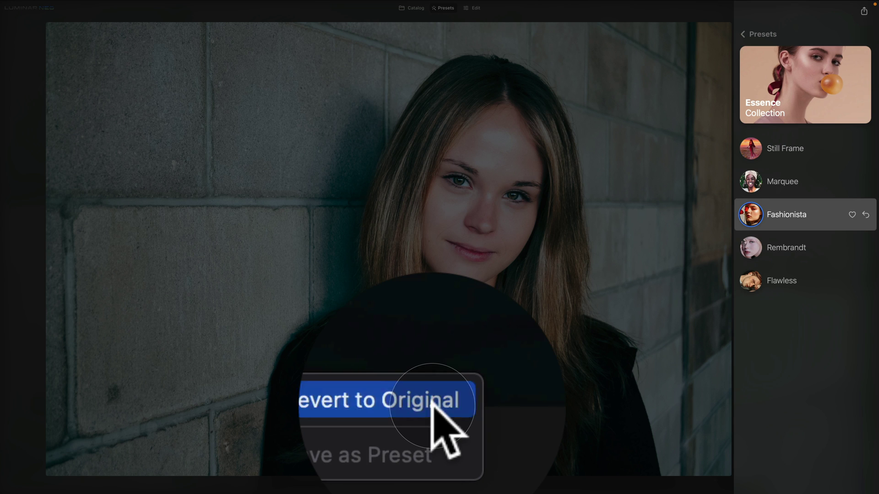
pyautogui.click(433, 469)
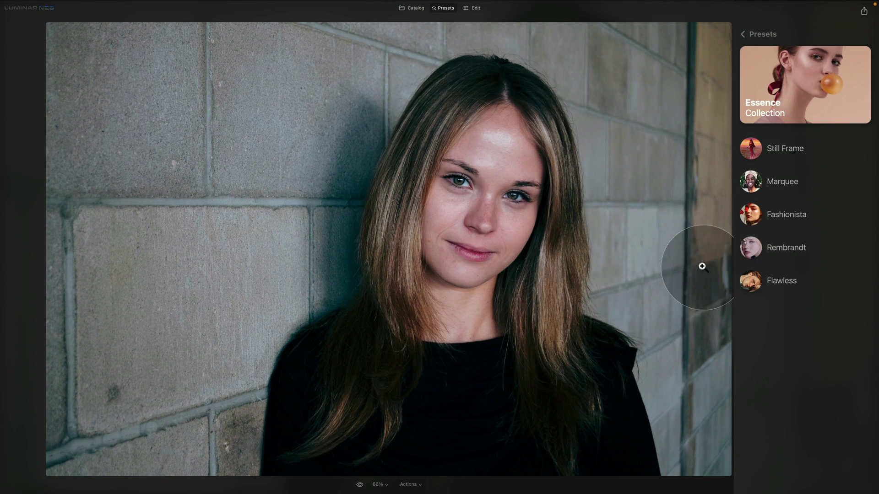
# Step: Apply the Burned Film preset from the recommended Experimental collection to the portrait
pyautogui.click(744, 34)
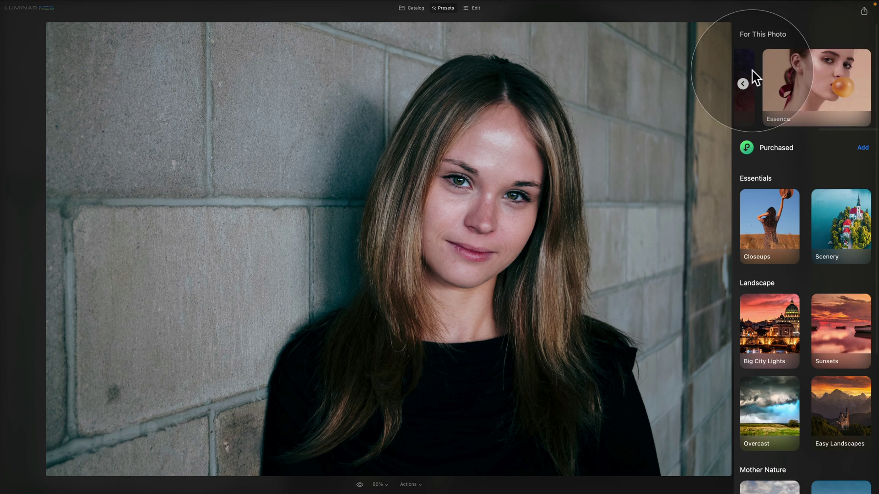
pyautogui.click(746, 79)
pyautogui.click(791, 81)
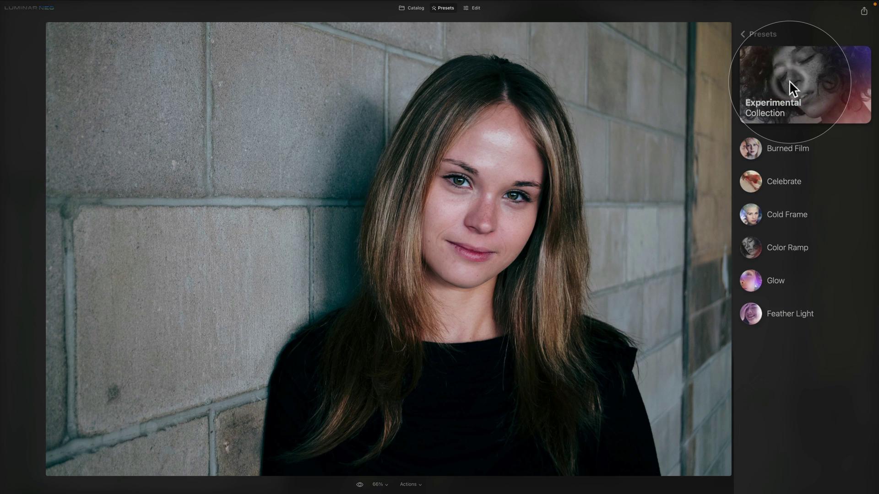
pyautogui.click(789, 145)
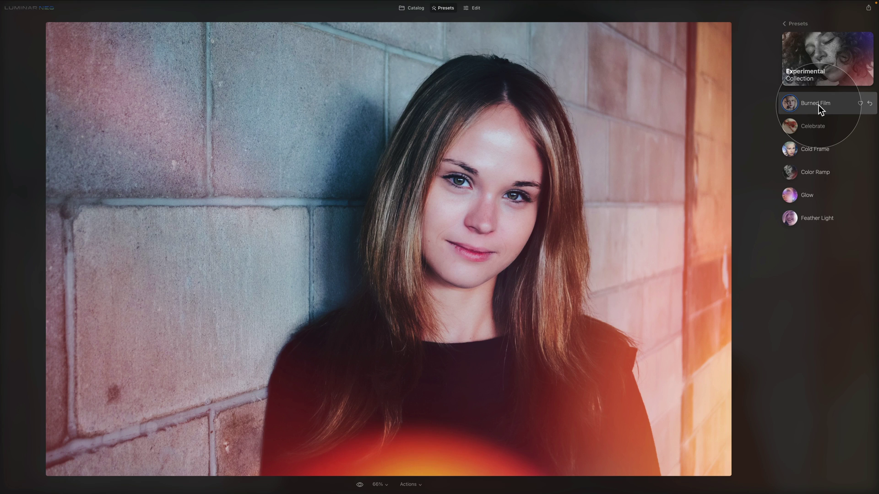
# Step: Lower the Mood amount to 18 in the edits that the preset applied to the portrait
pyautogui.click(476, 8)
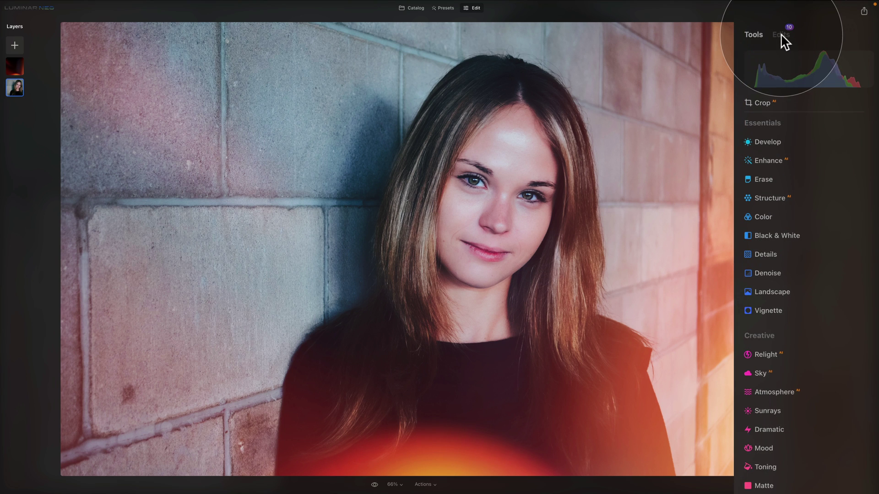
pyautogui.click(781, 36)
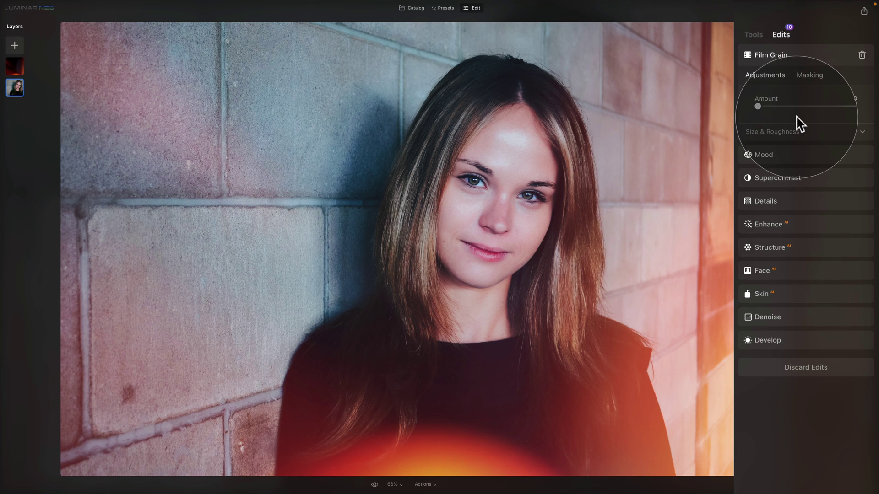
pyautogui.click(792, 156)
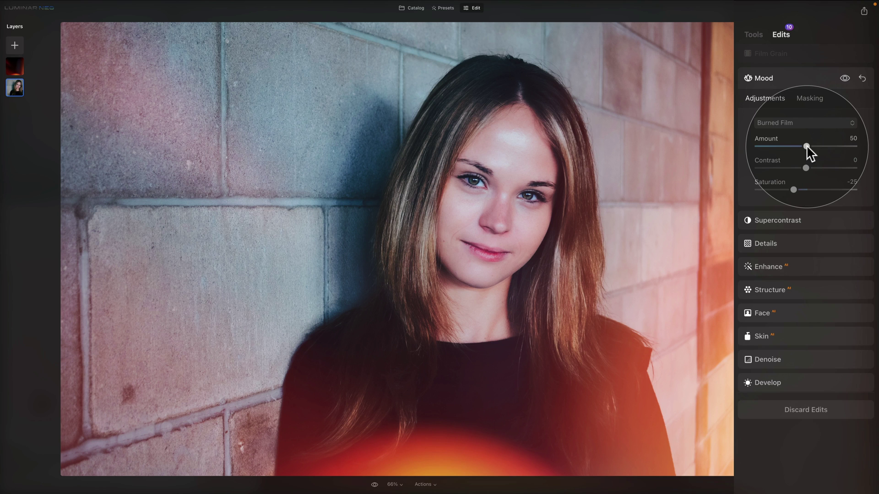
pyautogui.moveTo(807, 146); pyautogui.dragTo(774, 146)
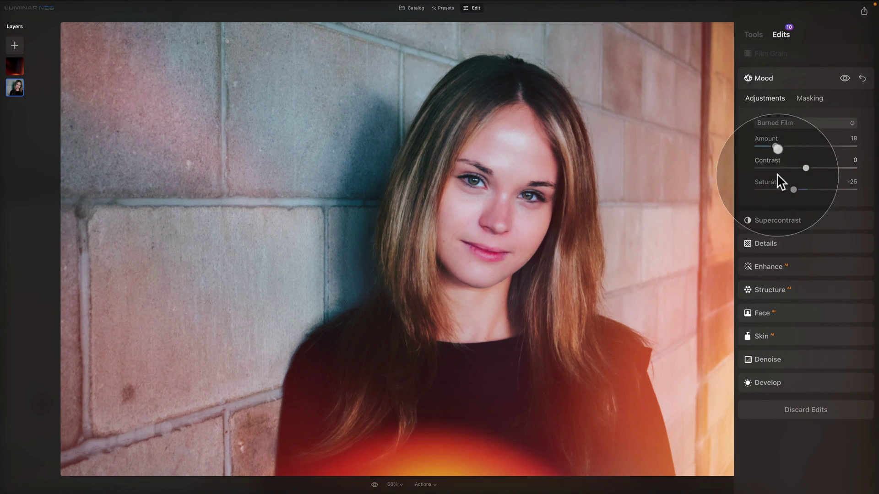
pyautogui.click(792, 73)
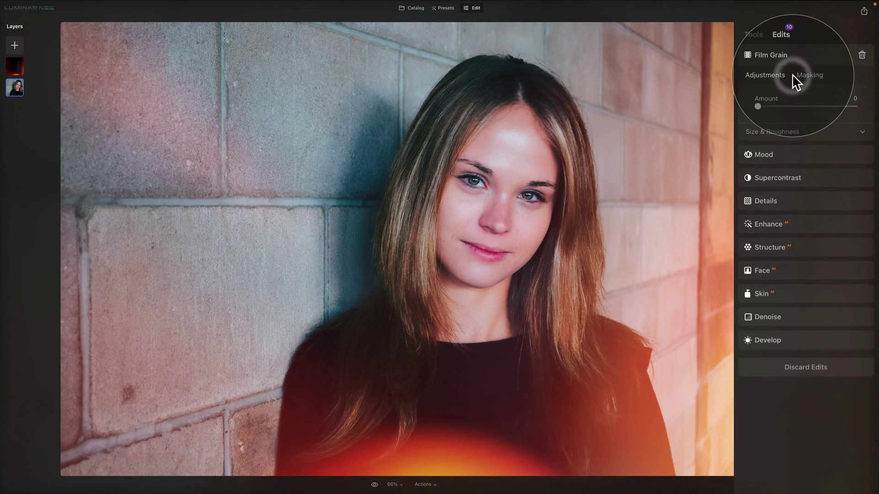
# Step: Set the Supercontrast edit's Highlights Contrast to 30 and Midtones Contrast to 9
pyautogui.click(806, 178)
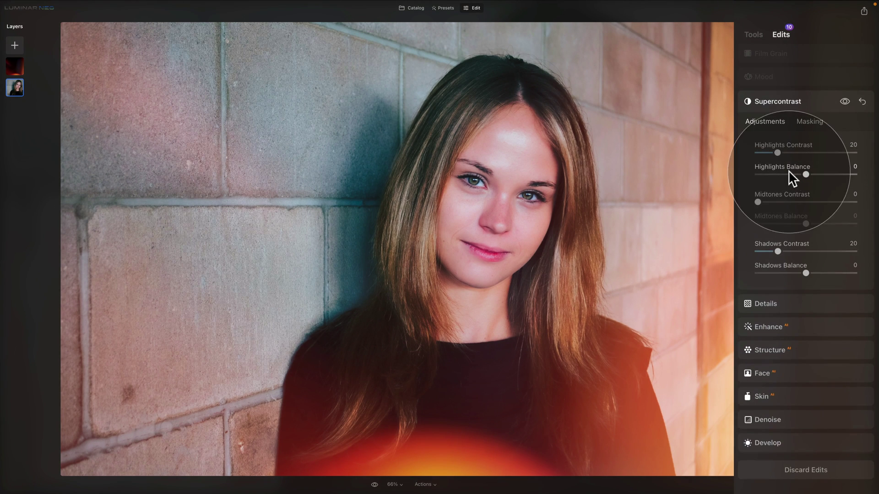
pyautogui.moveTo(779, 152); pyautogui.dragTo(789, 153)
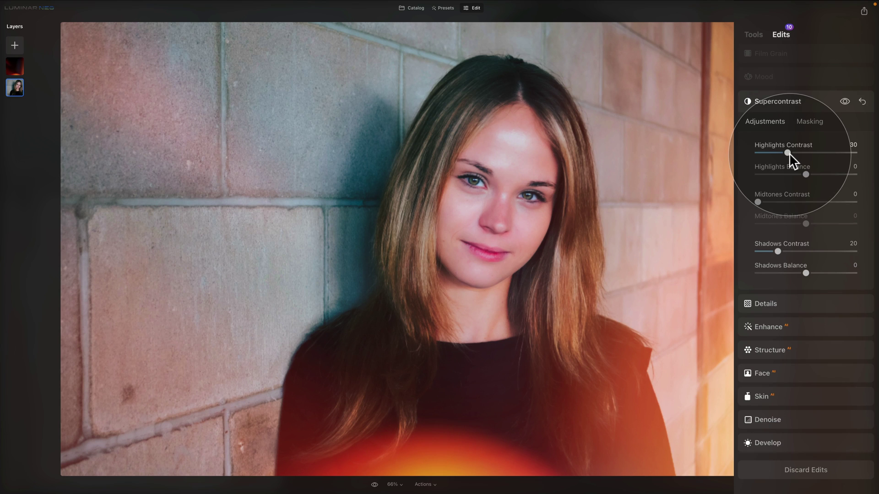
pyautogui.moveTo(759, 203); pyautogui.dragTo(767, 201)
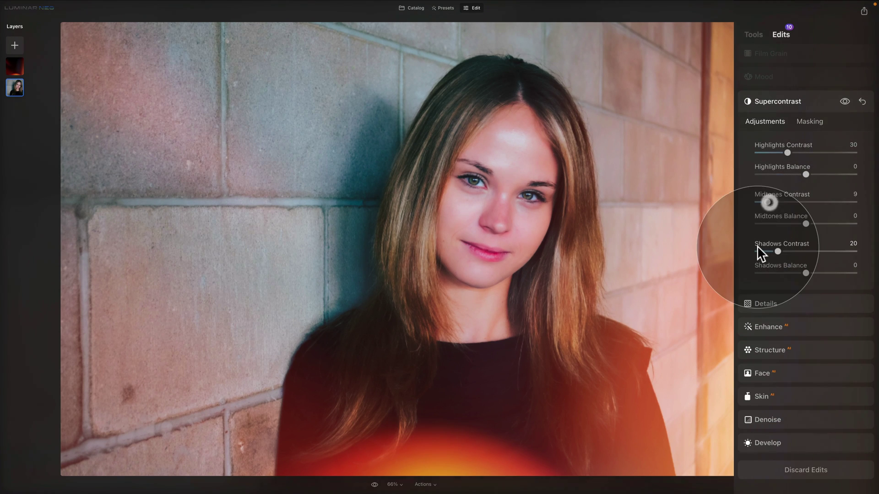
pyautogui.click(801, 102)
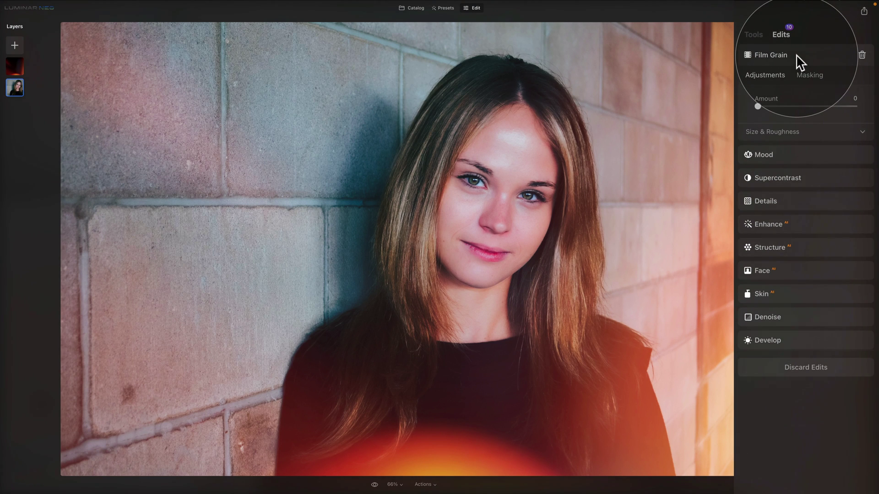
# Step: Shift the light-leak overlay layer slightly to the right over the portrait and flip it horizontally
pyautogui.click(754, 34)
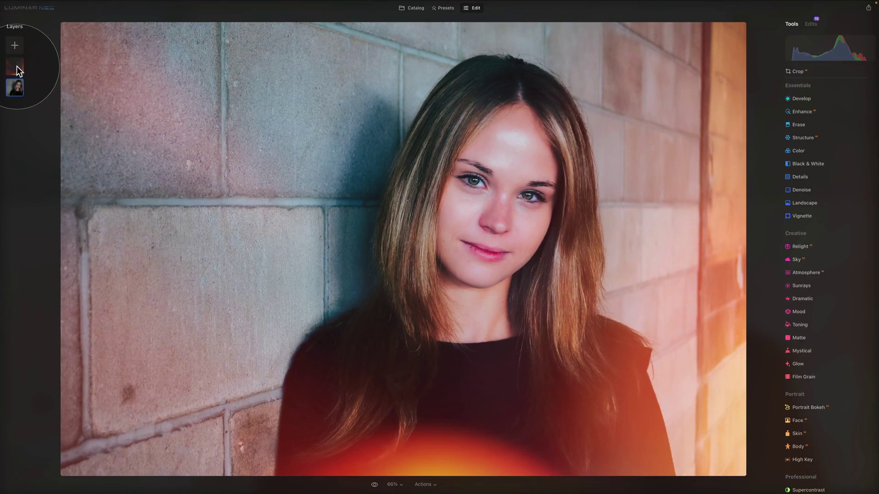
pyautogui.click(16, 67)
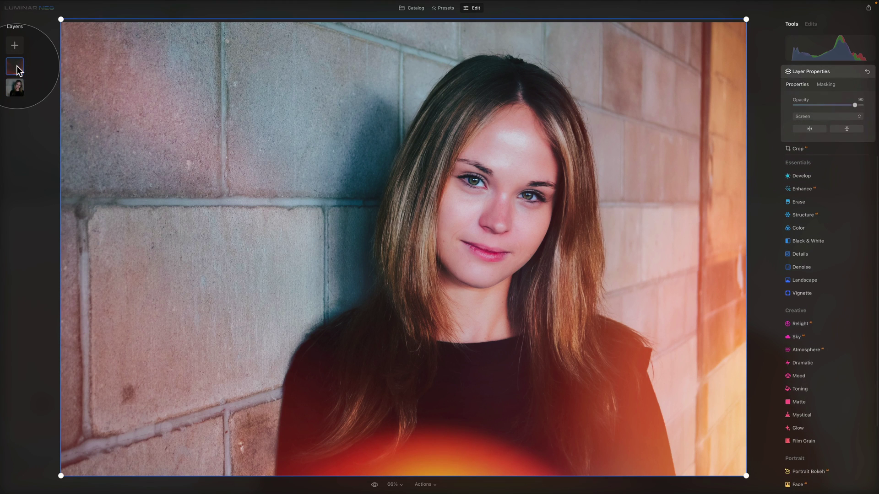
pyautogui.moveTo(361, 147); pyautogui.dragTo(365, 150)
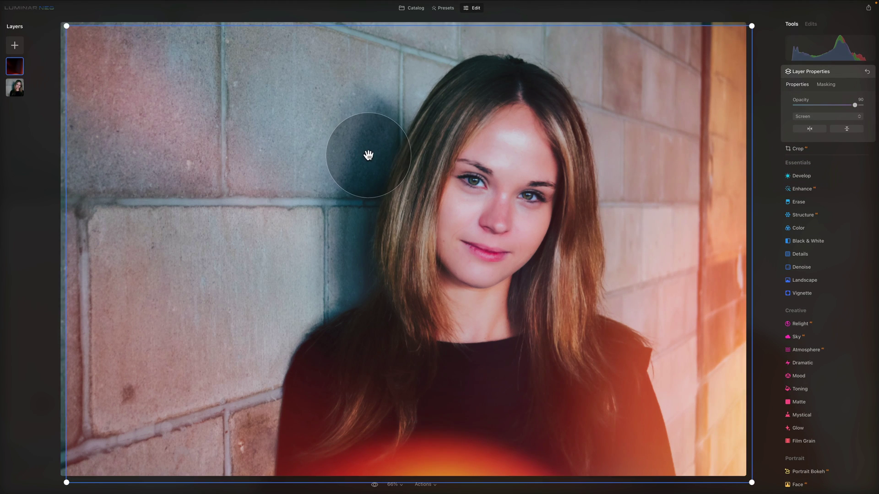
pyautogui.moveTo(365, 222); pyautogui.dragTo(416, 226)
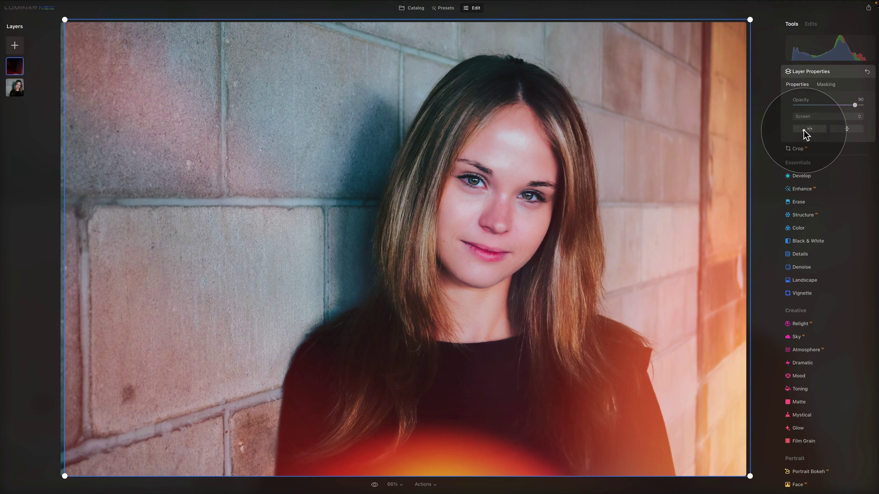
pyautogui.click(807, 129)
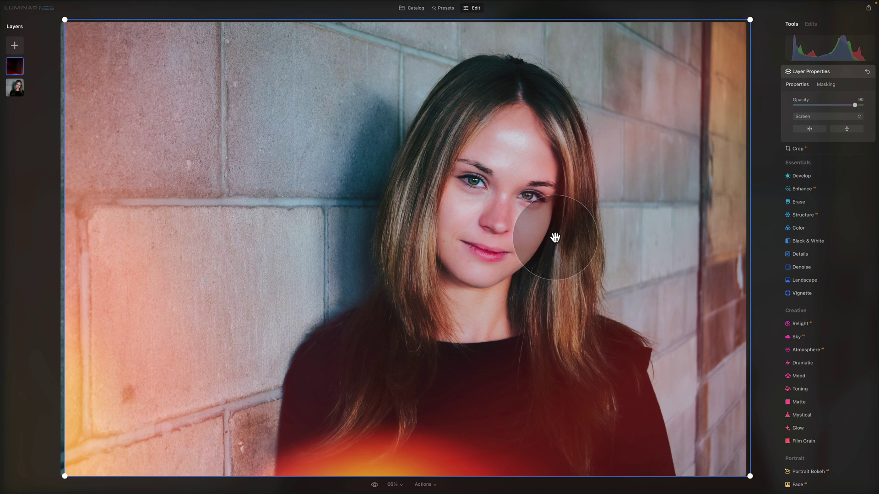
# Step: Save the adjusted look as a custom preset named "Experimental Adjusted"
pyautogui.click(436, 486)
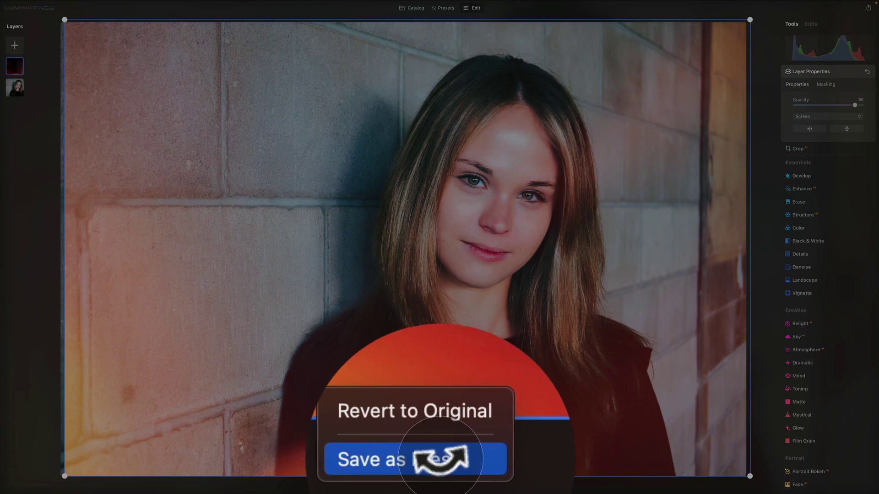
pyautogui.click(446, 475)
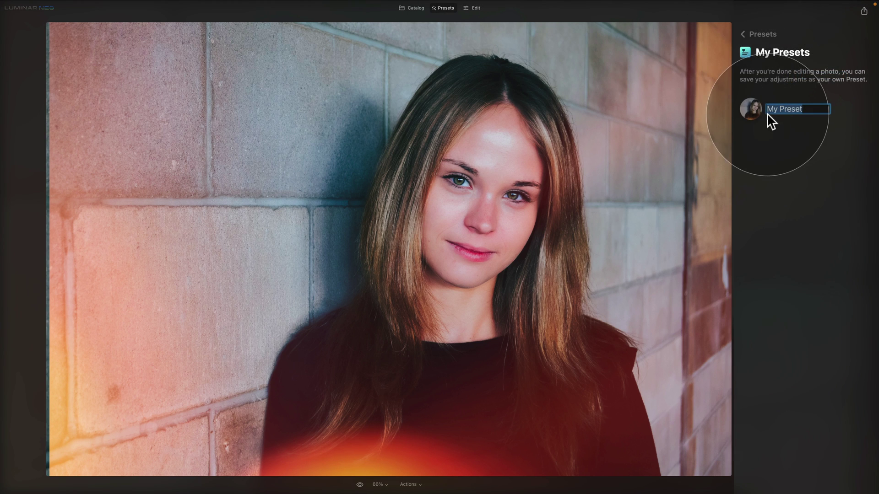
pyautogui.click(809, 109)
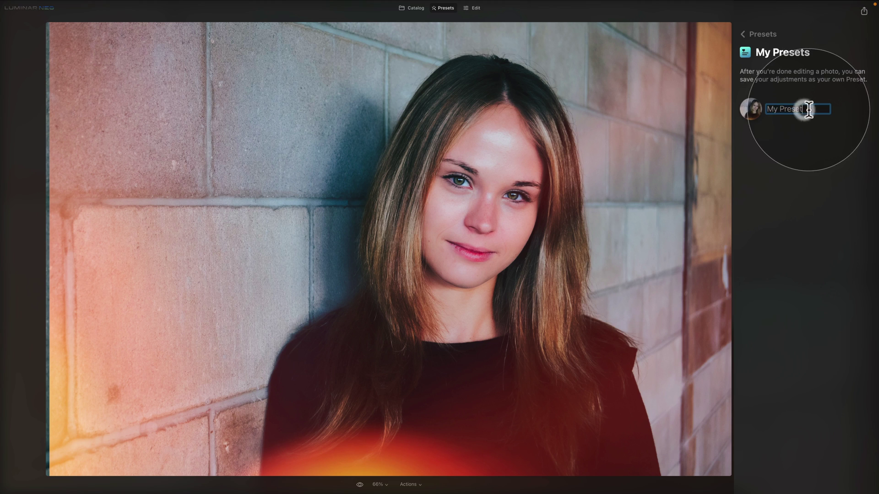
pyautogui.write('E')
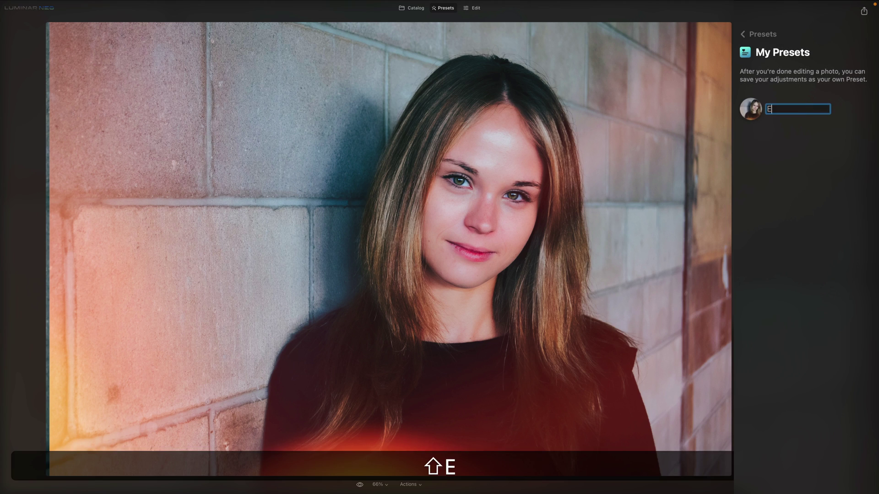
pyautogui.write('xperimental Adjusted')
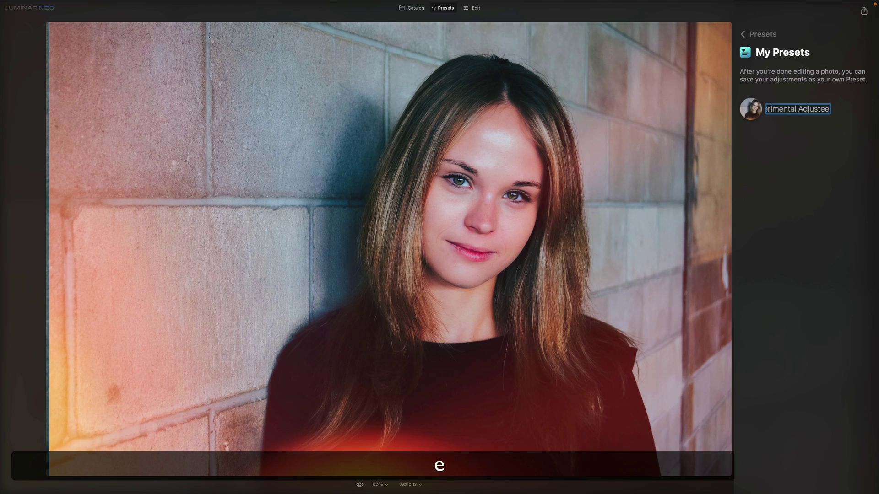
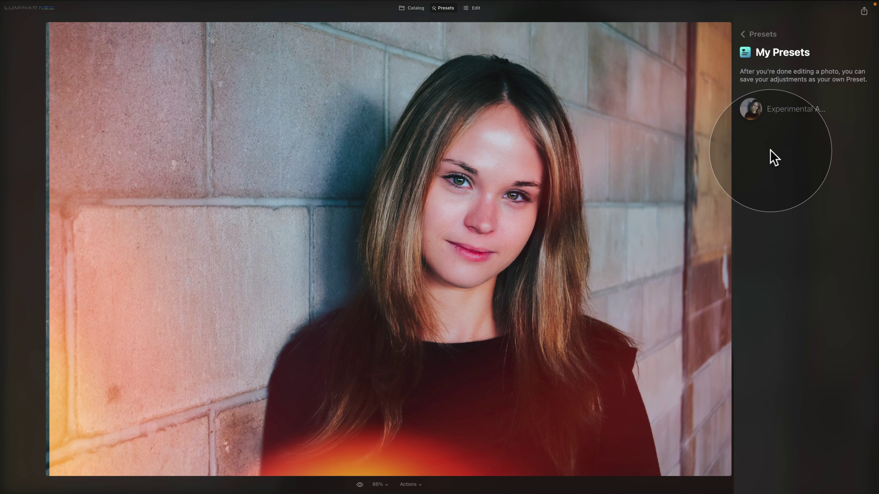
# Step: Rename the saved custom preset to "Experimental New"
pyautogui.moveTo(799, 101)
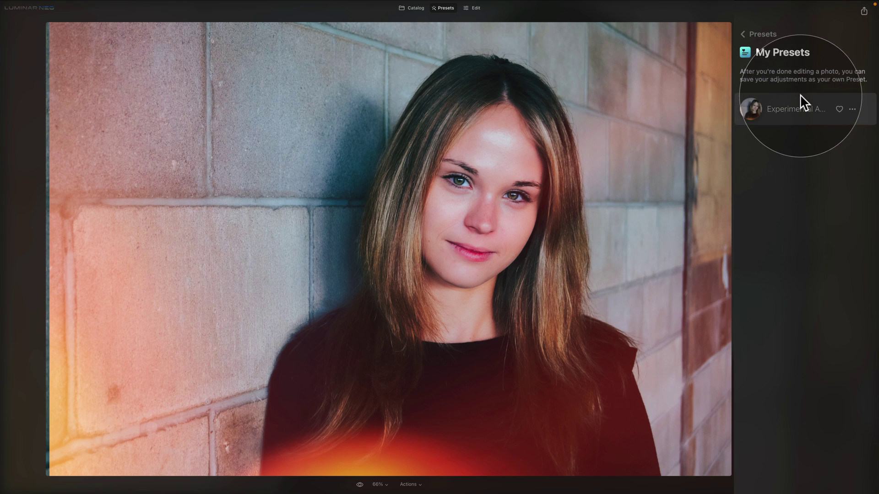
pyautogui.click(833, 109)
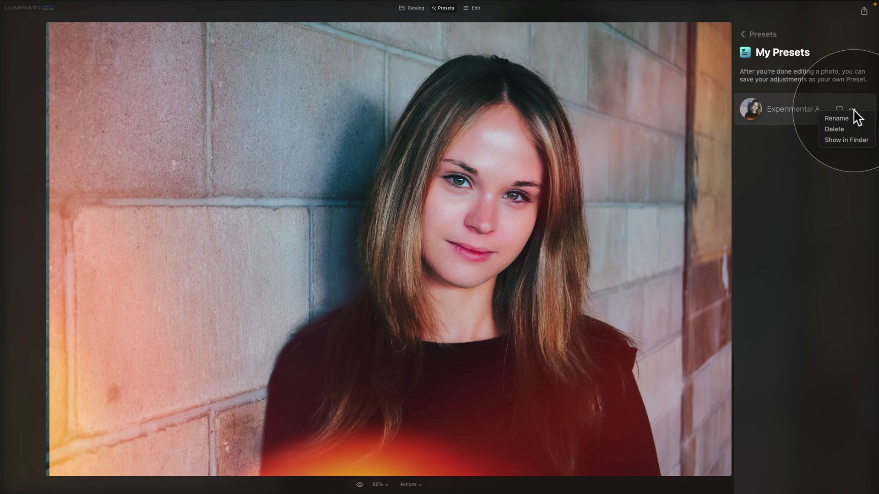
pyautogui.click(851, 118)
pyautogui.moveTo(817, 108); pyautogui.dragTo(874, 115)
pyautogui.write('New')
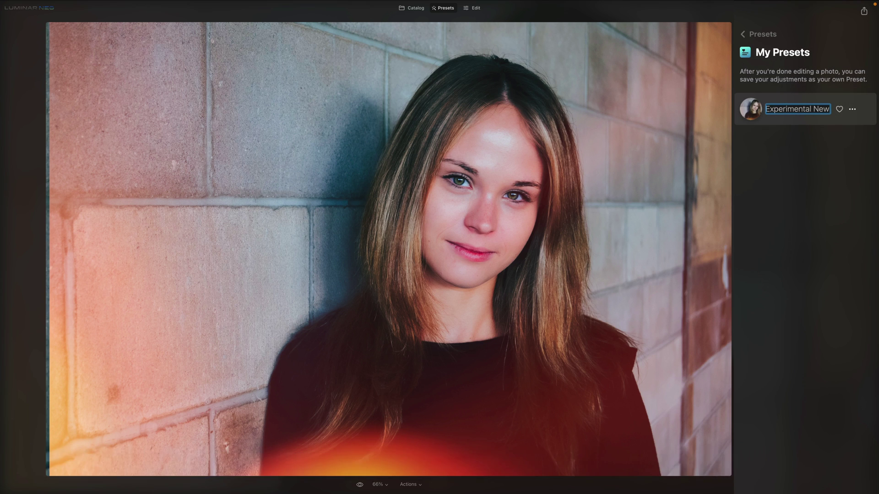
pyautogui.press('Return')
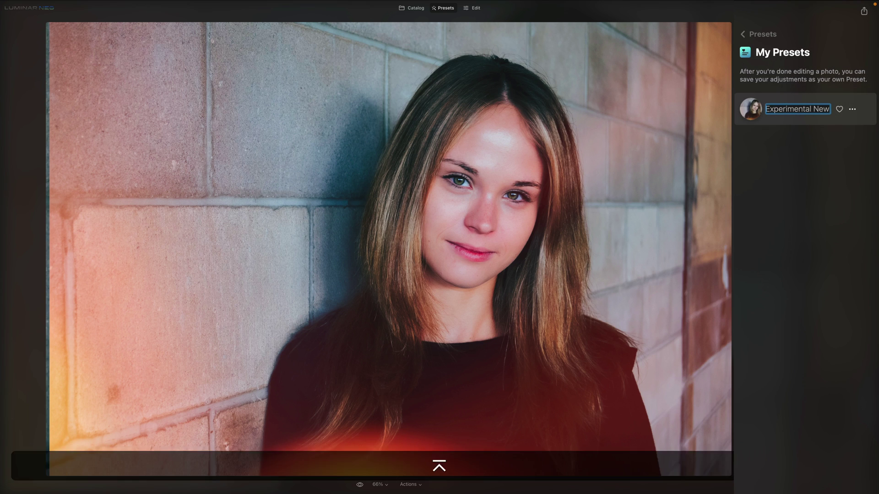
# Step: Add the Experimental New preset to the favorites and return to the overview of preset collections
pyautogui.click(851, 110)
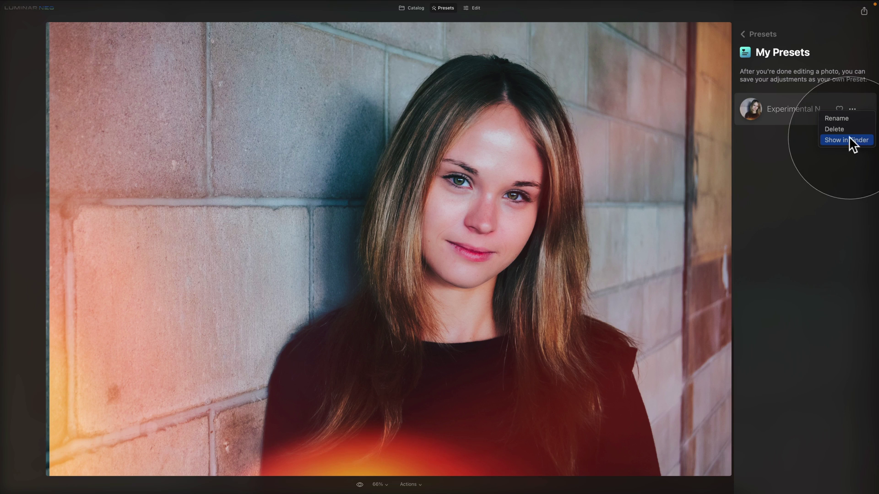
pyautogui.click(787, 139)
pyautogui.moveTo(841, 115)
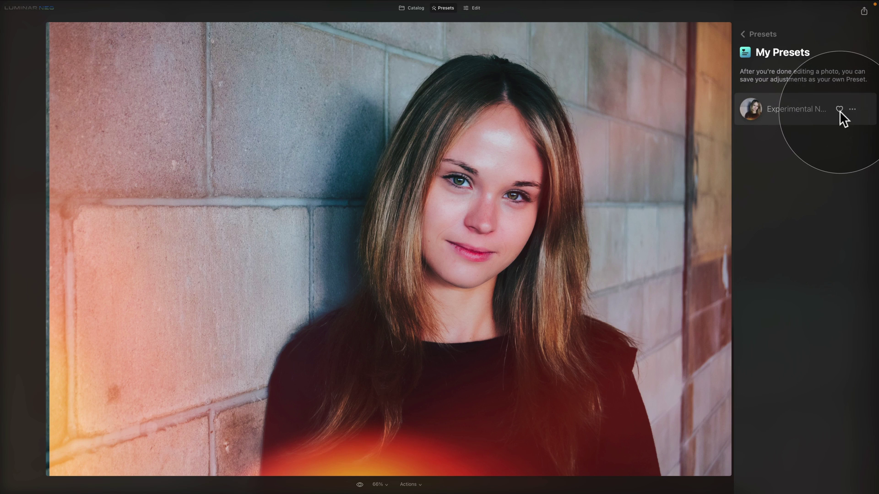
pyautogui.click(840, 114)
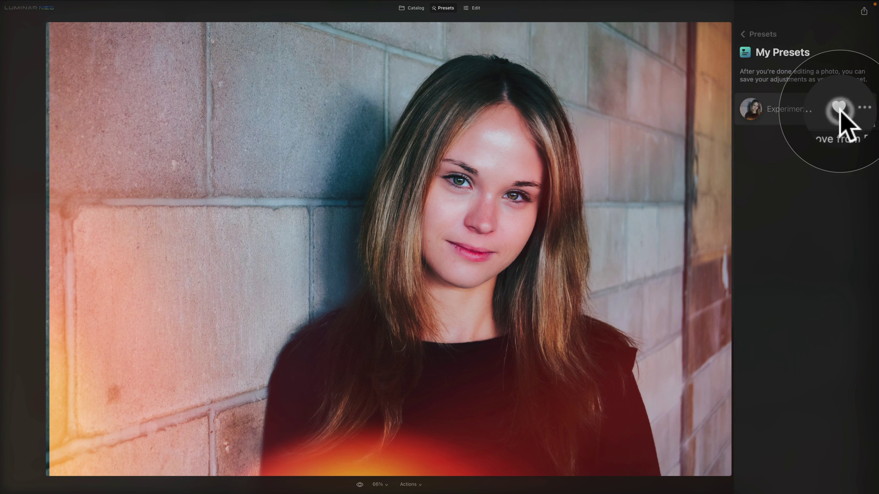
pyautogui.click(767, 34)
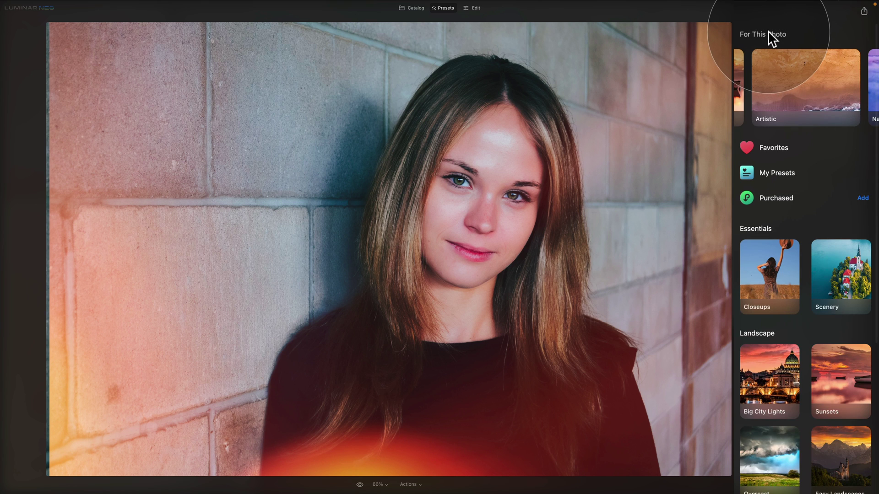
# Step: View the Favorites collection, and reveal the Experimental New preset from My Presets in Finder
pyautogui.click(817, 147)
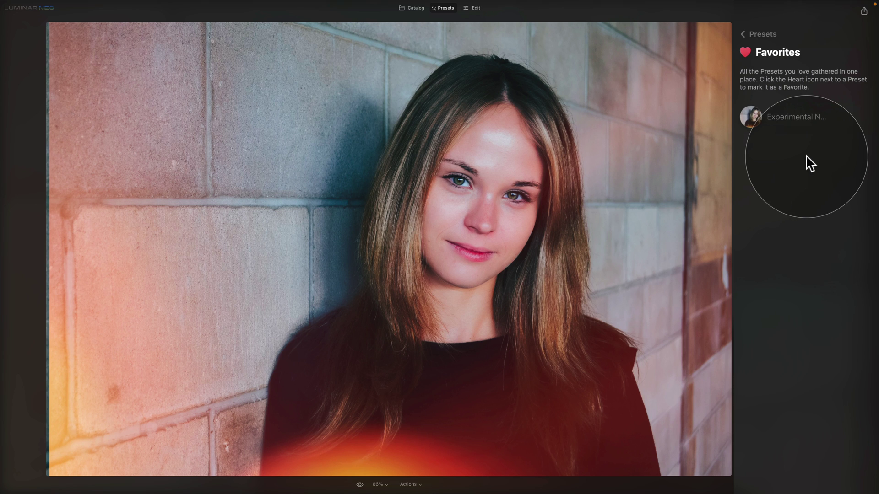
pyautogui.click(751, 34)
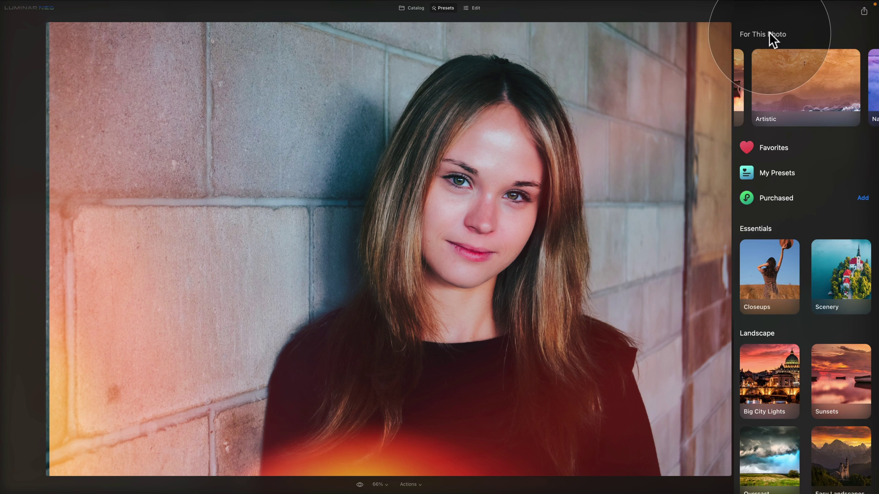
pyautogui.click(800, 173)
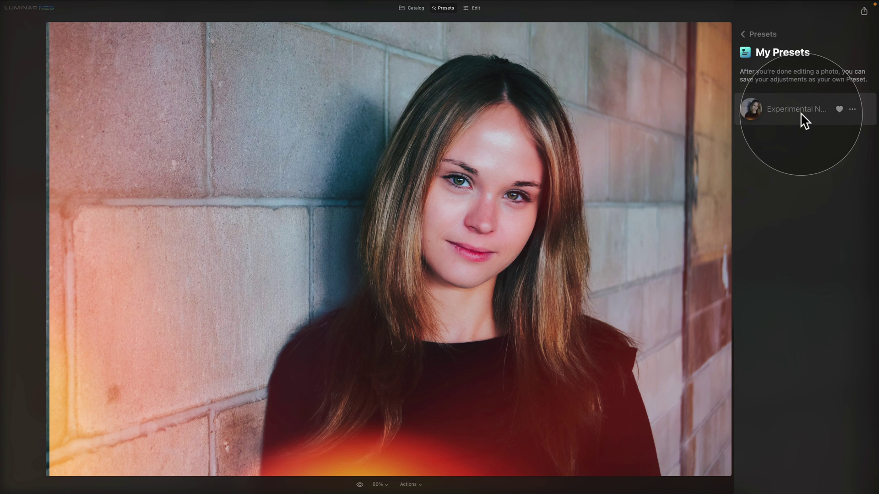
pyautogui.click(853, 109)
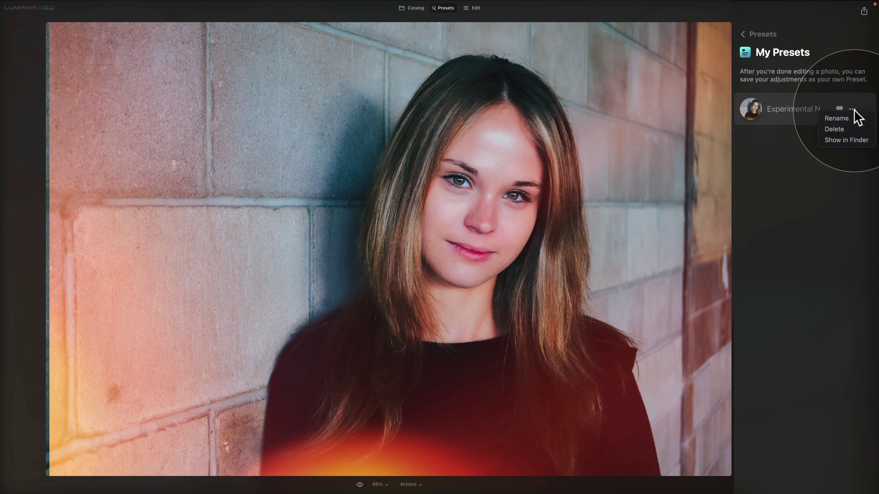
pyautogui.click(859, 139)
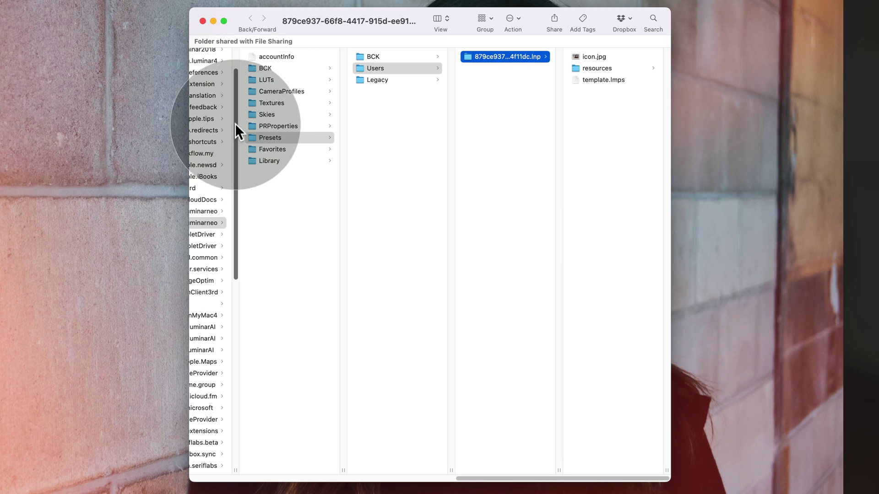
# Step: Examine the preset's .lnp folder inside Presets > Users, including icon.jpg, the files in resources and template.lmps, enlarging the window
pyautogui.click(293, 138)
pyautogui.click(395, 69)
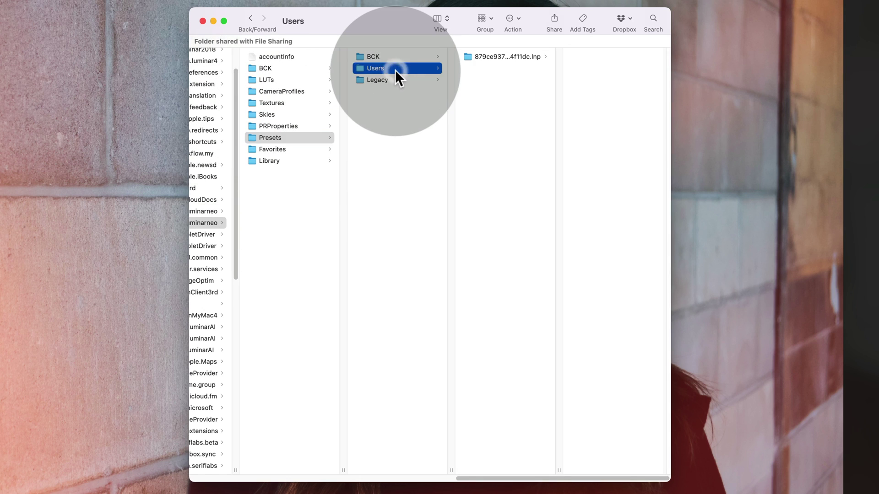
pyautogui.click(488, 57)
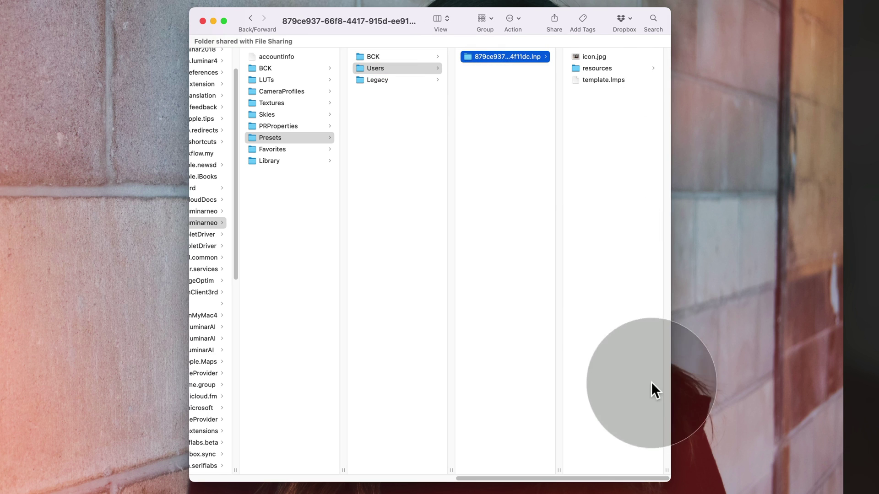
pyautogui.moveTo(671, 481); pyautogui.dragTo(744, 485)
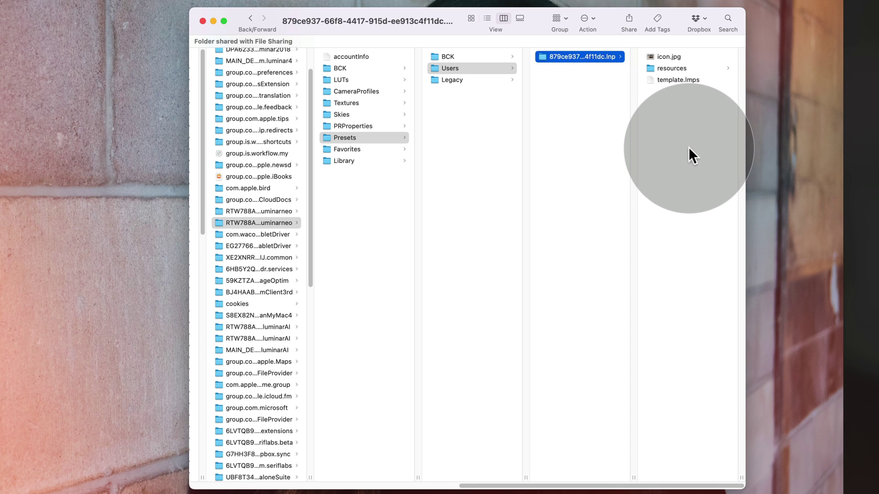
pyautogui.click(672, 55)
pyautogui.click(576, 68)
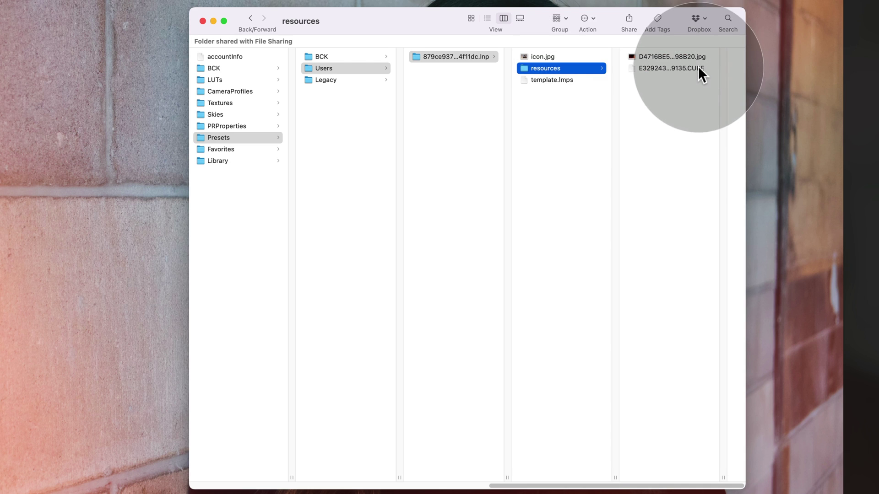
pyautogui.click(699, 67)
pyautogui.click(593, 56)
pyautogui.click(439, 68)
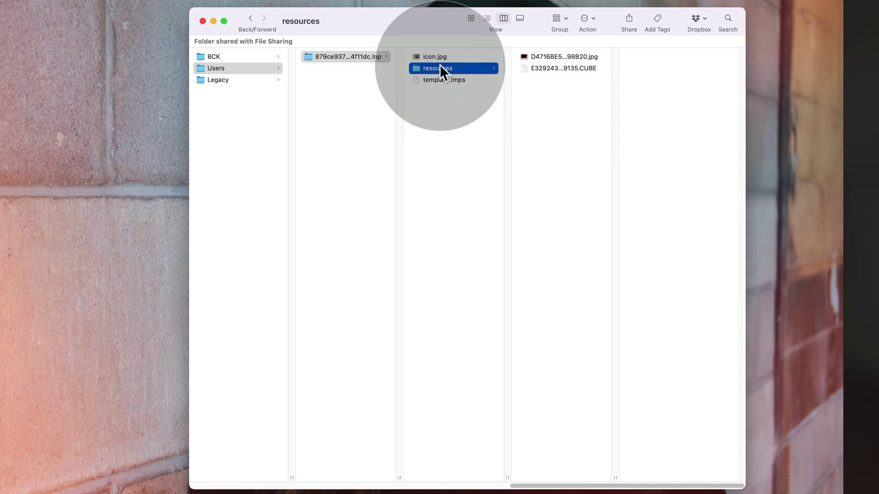
pyautogui.click(450, 79)
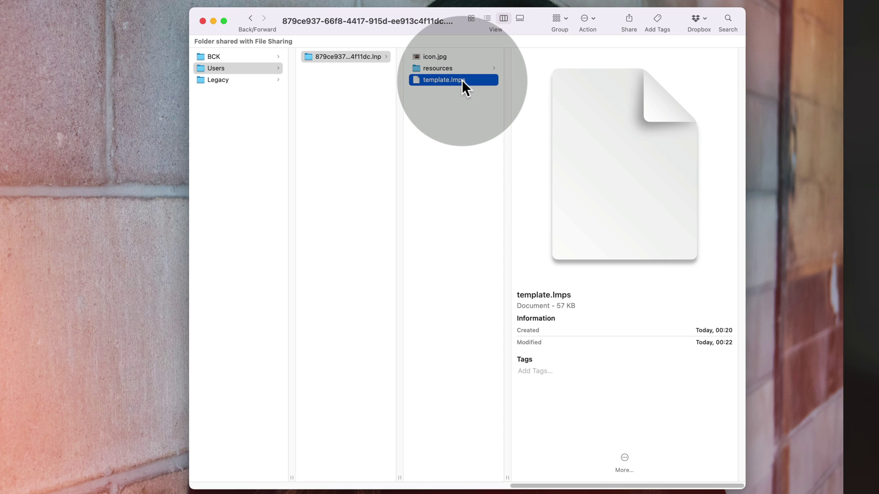
# Step: Widen the Finder column holding the custom preset's .lnp folder to fit its full name, leaving the name unedited
pyautogui.click(359, 56)
pyautogui.press('Return')
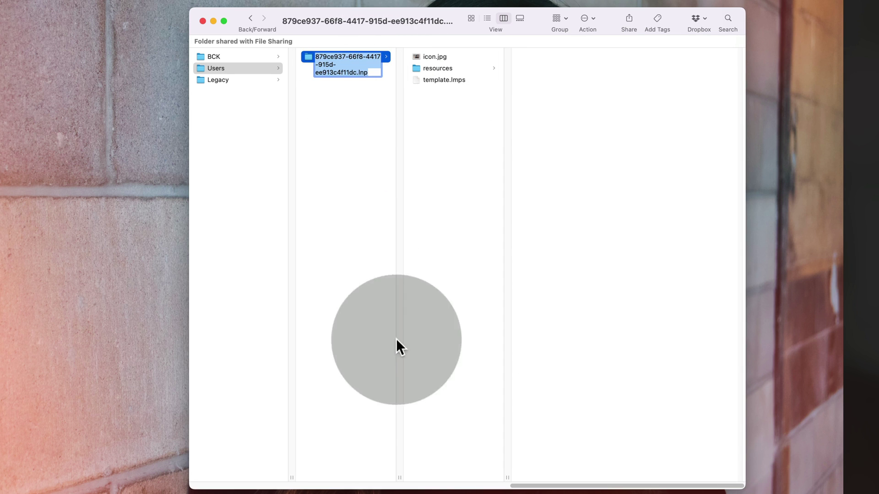
pyautogui.press('Return')
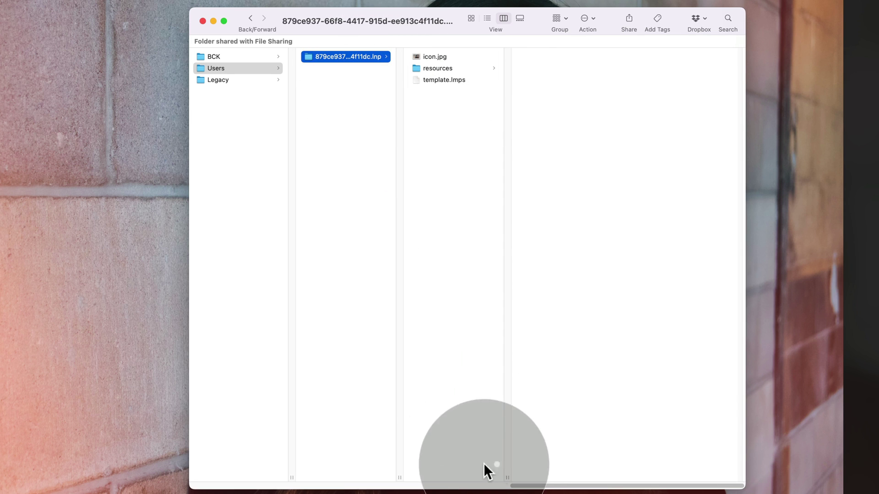
pyautogui.moveTo(400, 477); pyautogui.dragTo(540, 477)
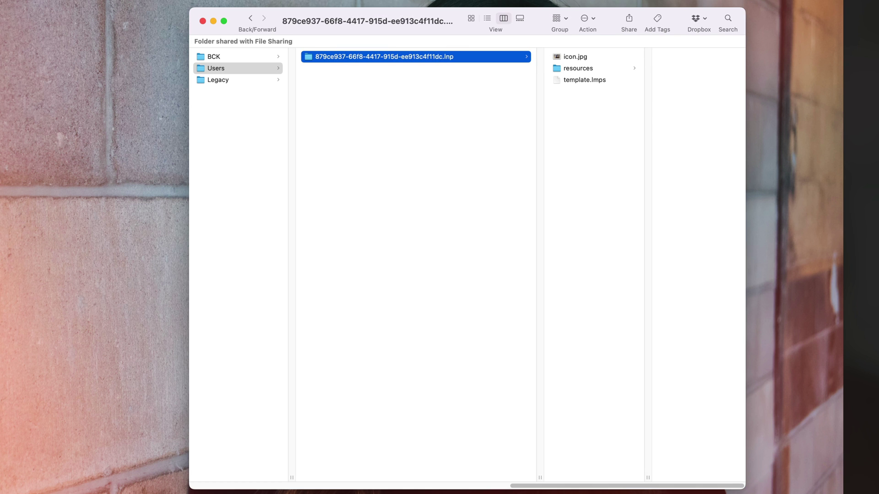
# Step: Copy both .lnp folders from the E35 - Presets Module Presets folder into Luminar Neo's Users preset folder, and clear the Finder windows away
pyautogui.moveTo(878, 158); pyautogui.dragTo(410, 199)
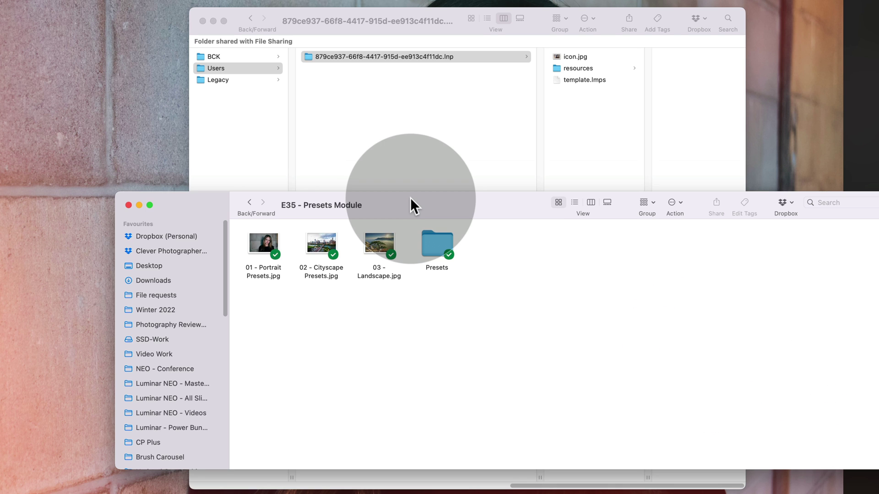
pyautogui.doubleClick(434, 243)
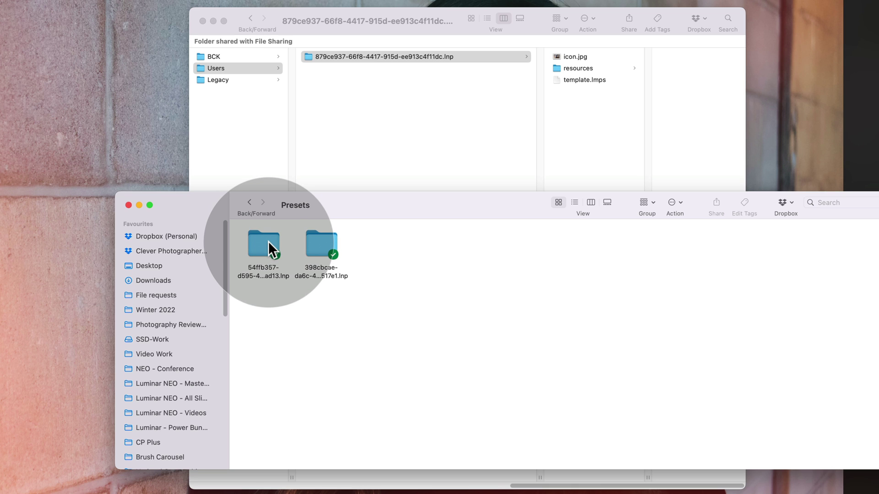
pyautogui.moveTo(384, 310); pyautogui.dragTo(251, 239)
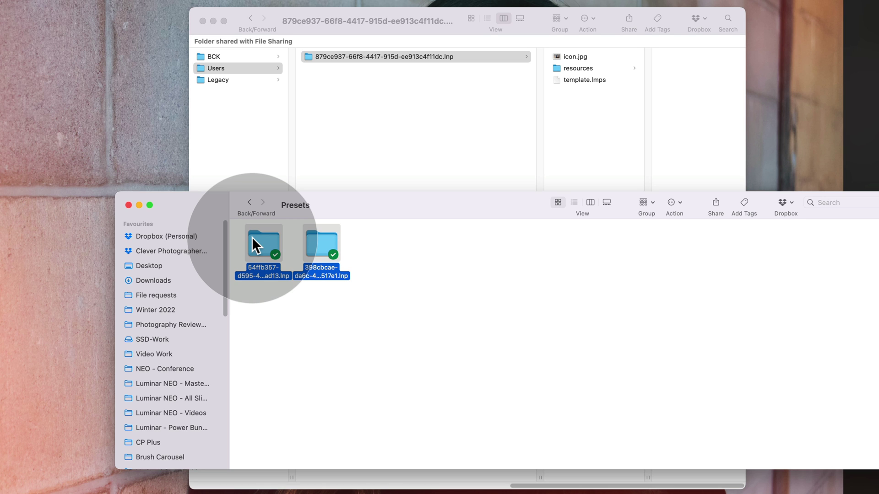
pyautogui.click(246, 69)
pyautogui.click(242, 68)
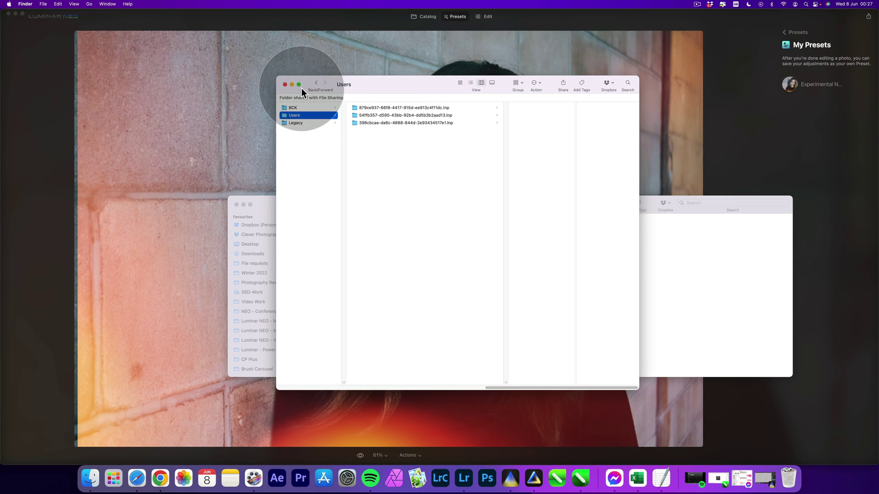
pyautogui.click(285, 85)
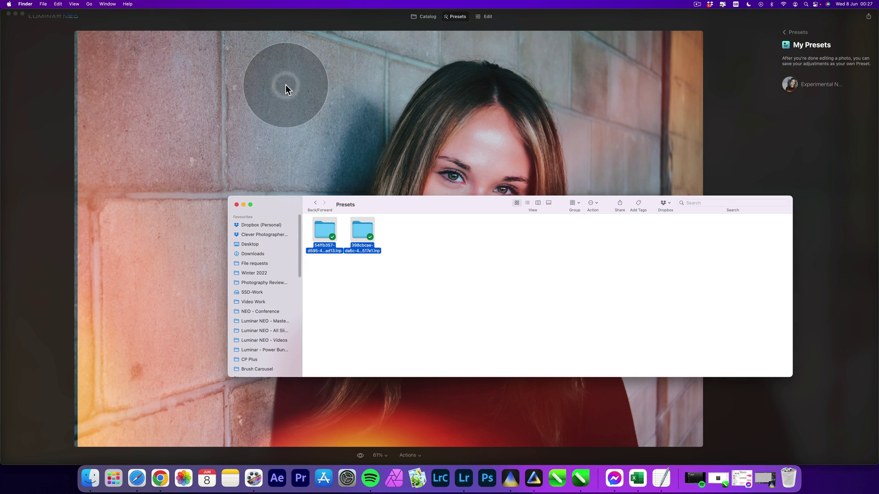
pyautogui.click(243, 204)
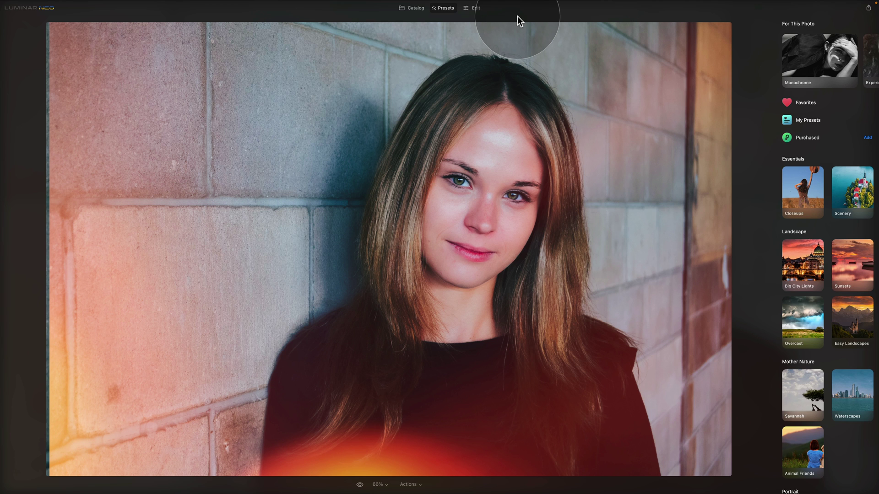
# Step: In Luminar Neo's My Presets, try CP - Edit - 01 and CP - Edit - 02 on the portrait, and reapply Experimental New
pyautogui.click(806, 121)
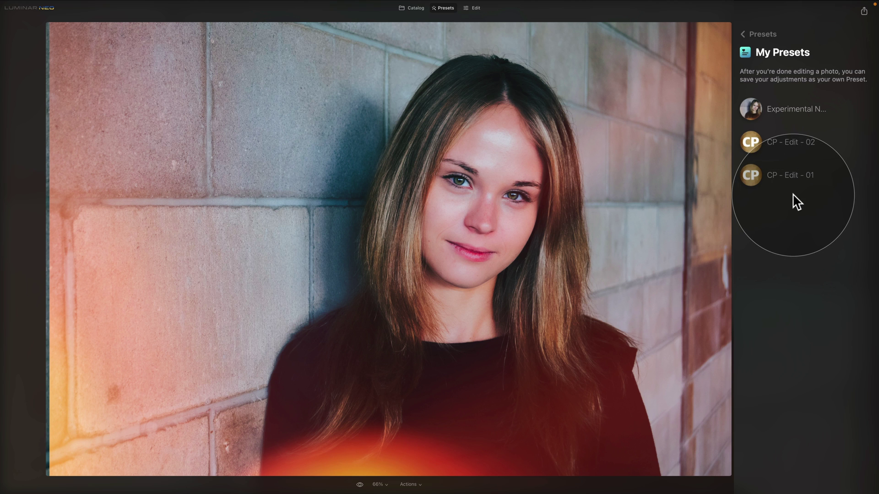
pyautogui.moveTo(799, 181)
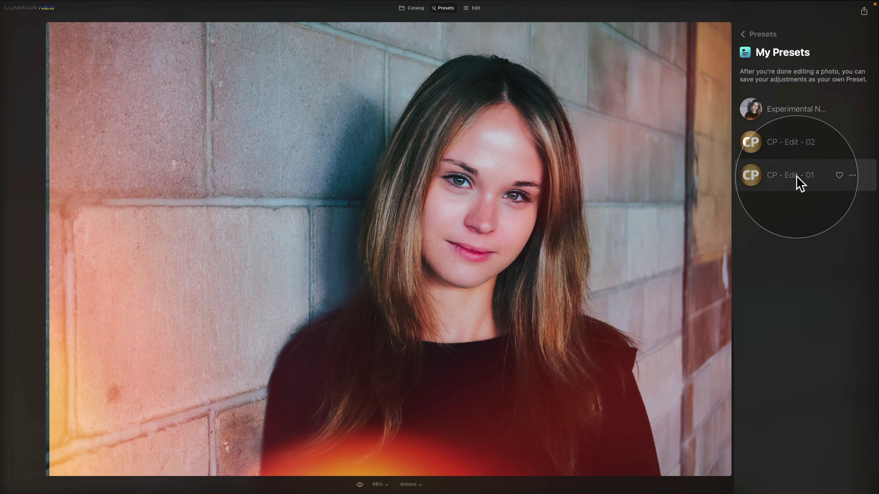
pyautogui.click(792, 176)
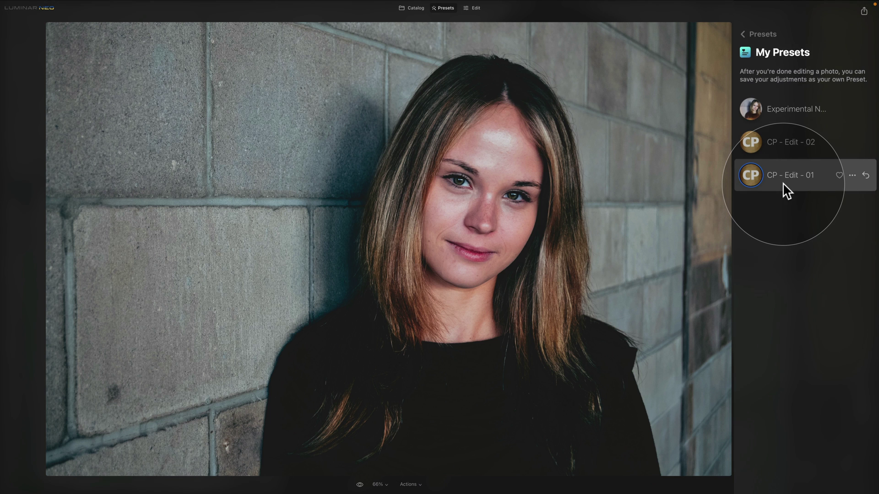
pyautogui.click(792, 145)
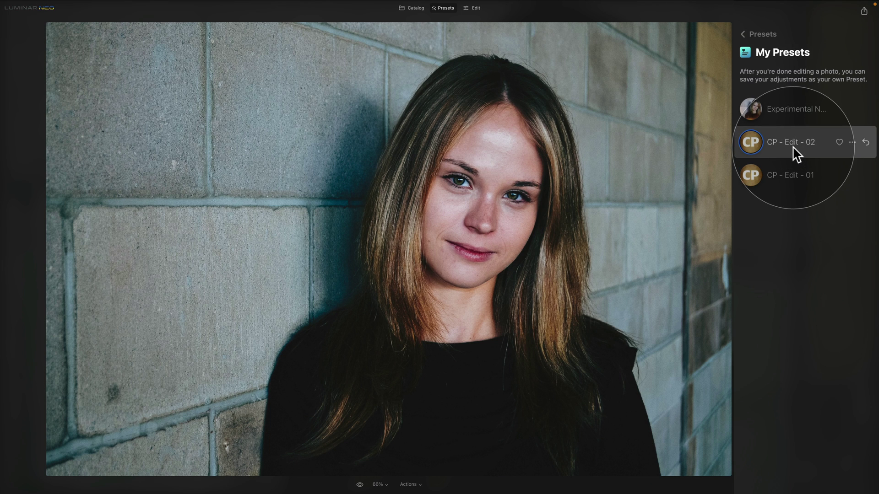
pyautogui.click(797, 106)
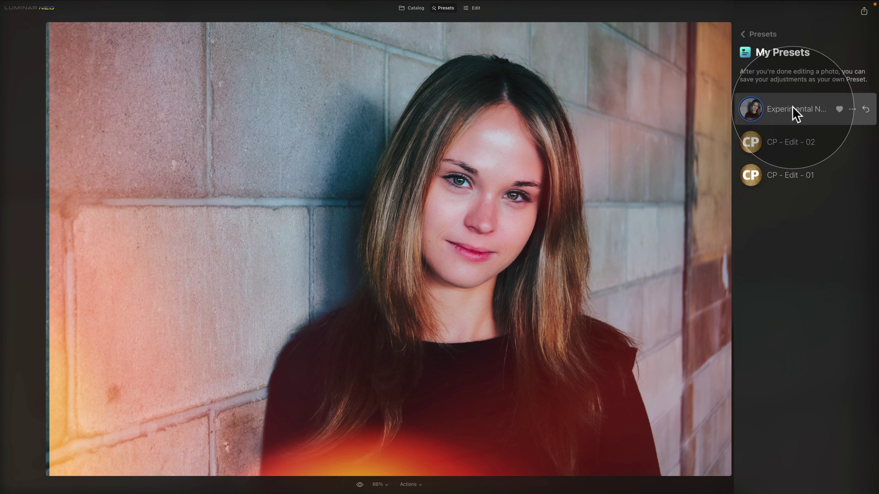
# Step: Examine the portrait's context commands for exporting, sharing, opening in other apps and showing in Finder, and dismiss them
pyautogui.rightClick(257, 119)
pyautogui.moveTo(258, 120)
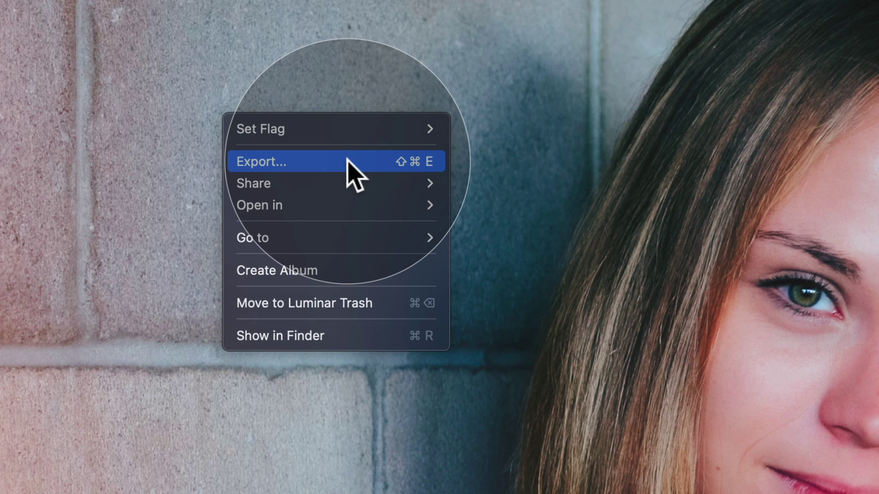
pyautogui.moveTo(360, 180)
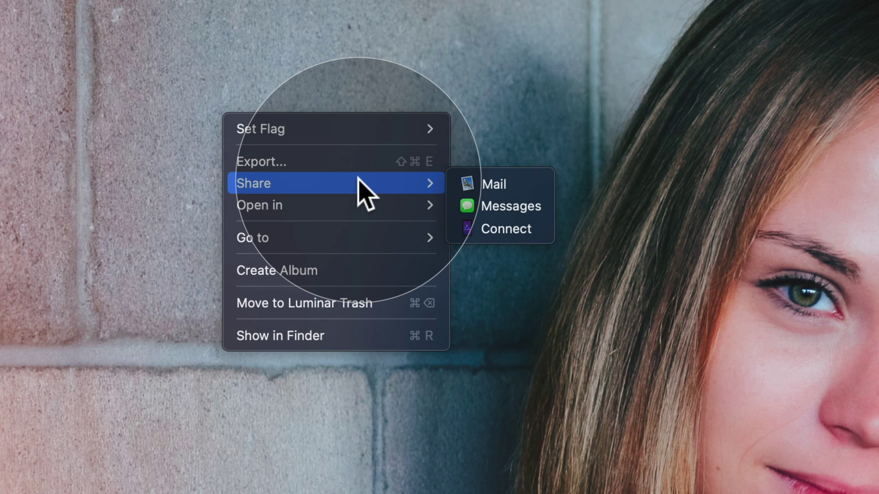
pyautogui.moveTo(347, 202)
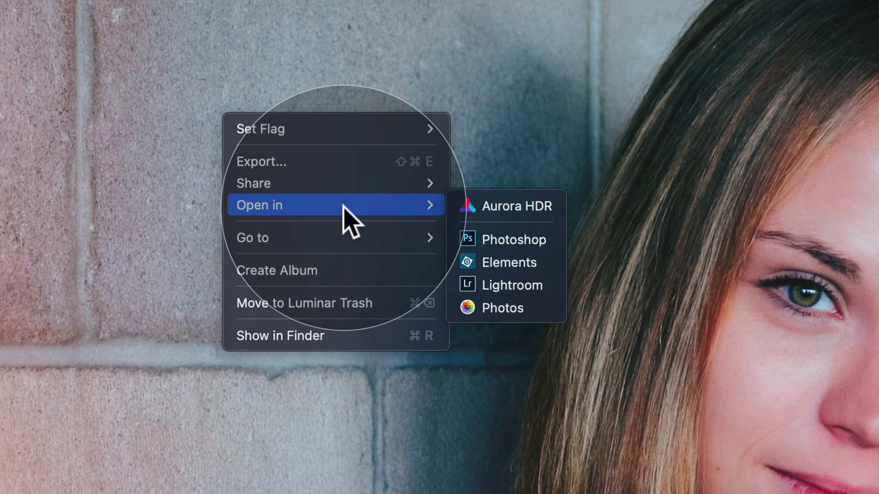
pyautogui.moveTo(339, 236)
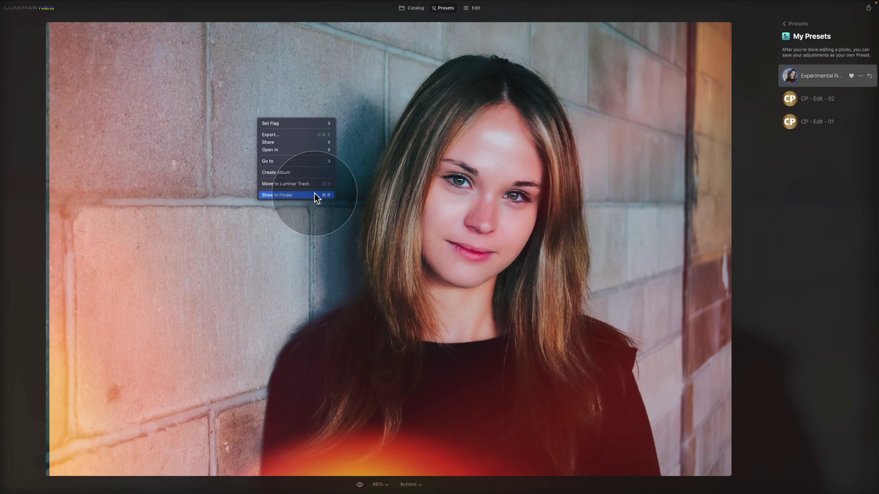
pyautogui.click(388, 337)
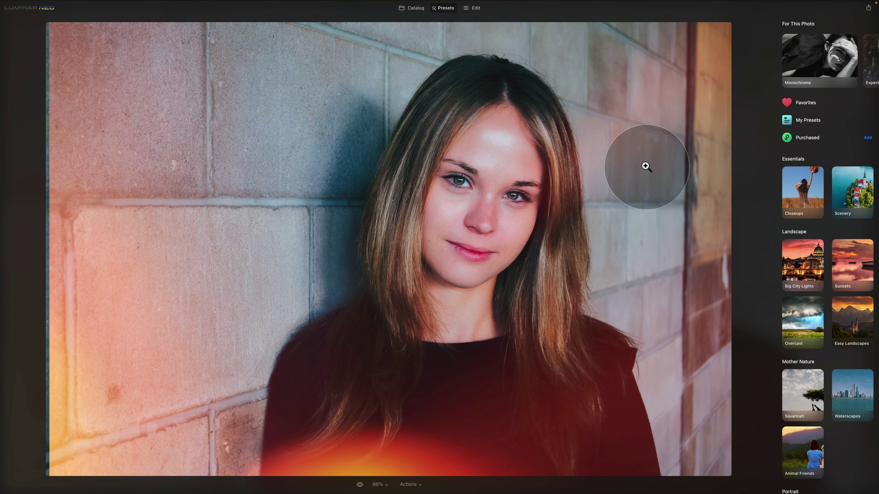